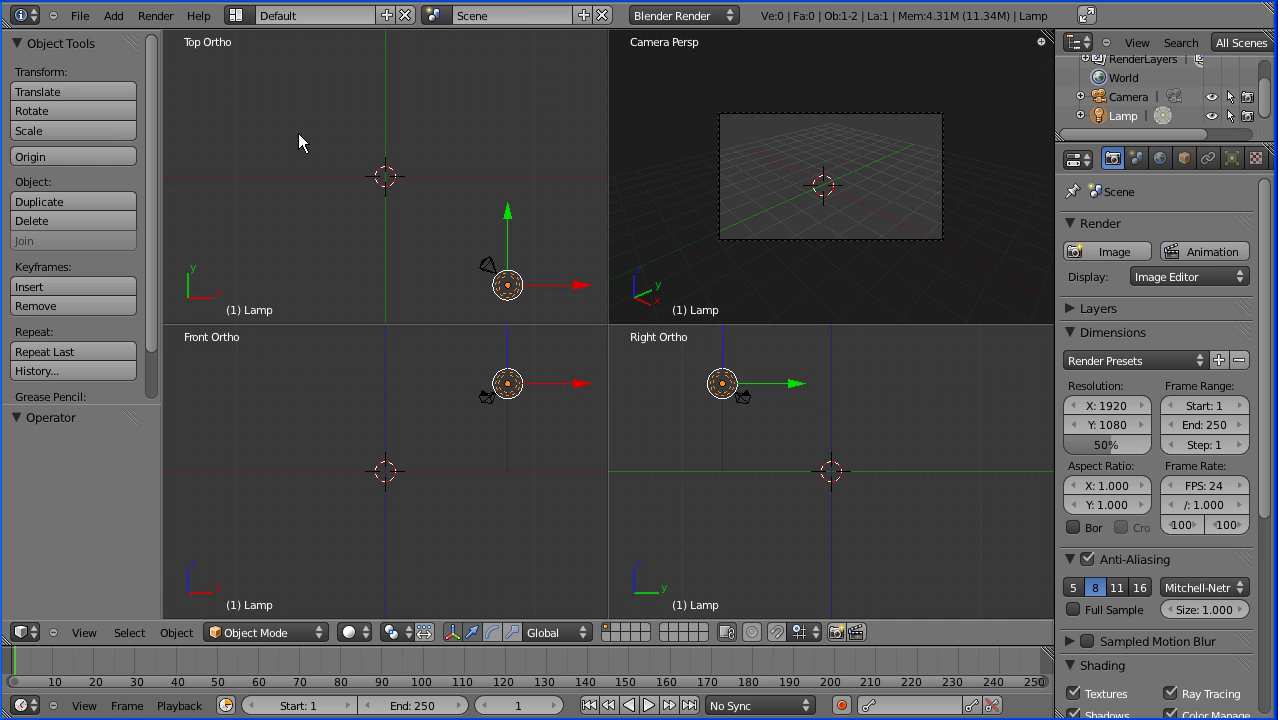
- Add a cylinder, stretch it about 8x along Z, then scale it uniformly to 0.43
{"action": "left_click", "coordinate": [113, 15]}
{"action": "mouse_move", "coordinate": [128, 36]}
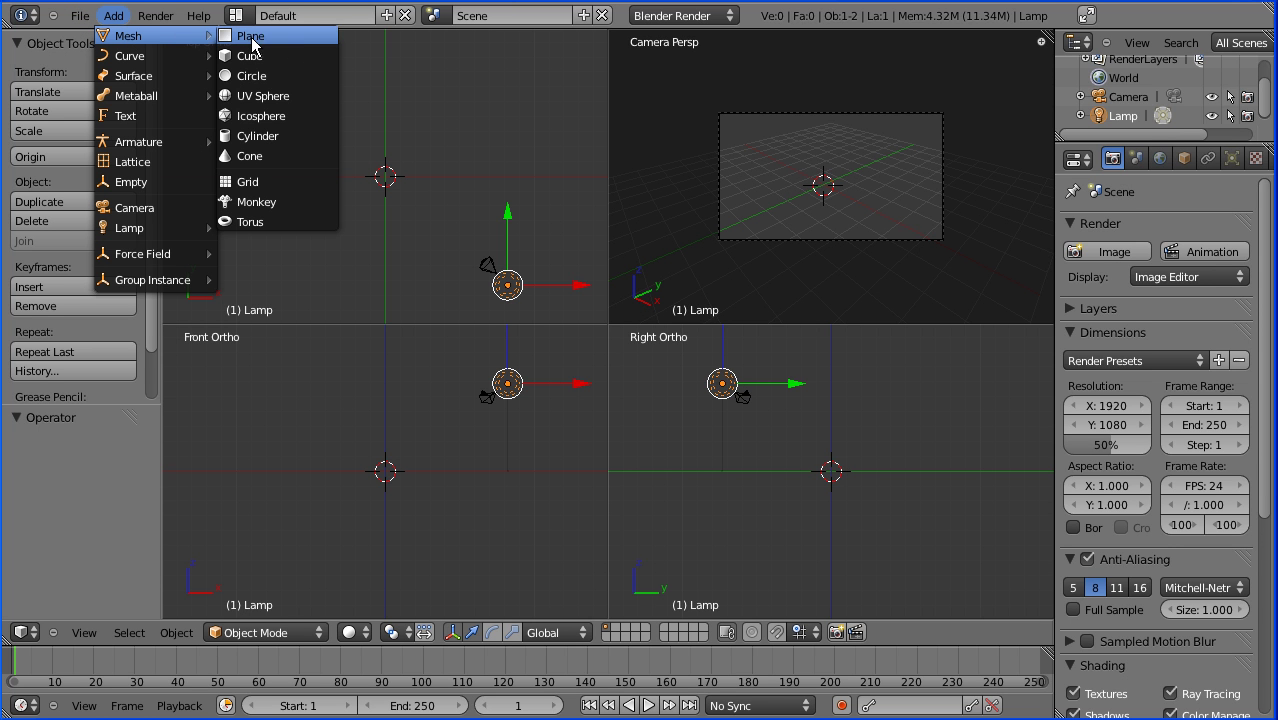
{"action": "left_click", "coordinate": [331, 136]}
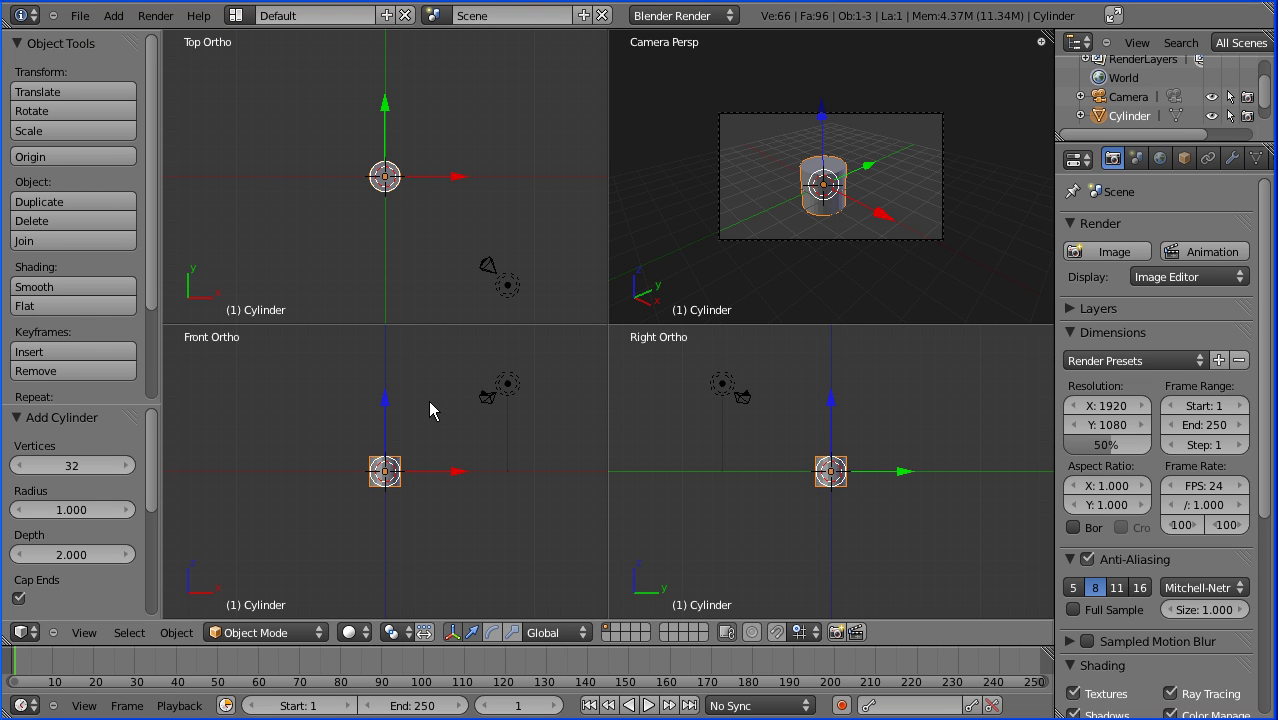
{"action": "key", "text": "s"}
{"action": "key", "text": "z"}
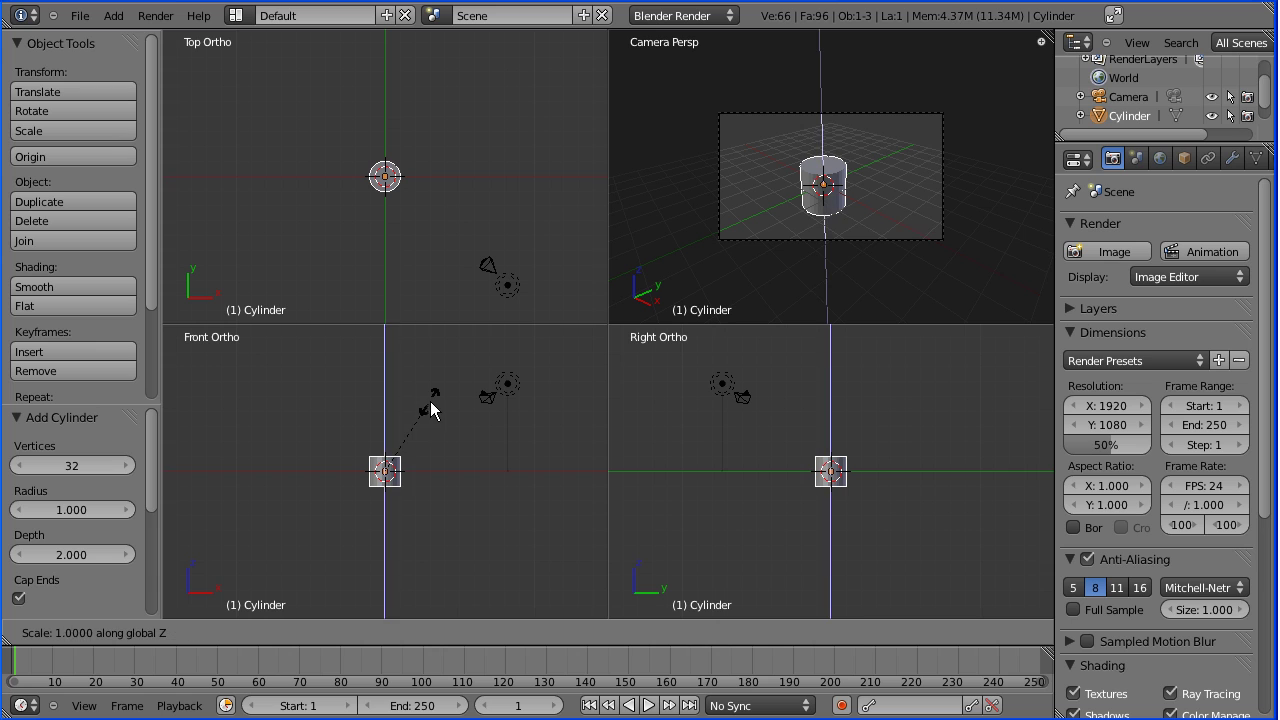
{"action": "left_click", "coordinate": [555, 420]}
{"action": "key", "text": "s"}
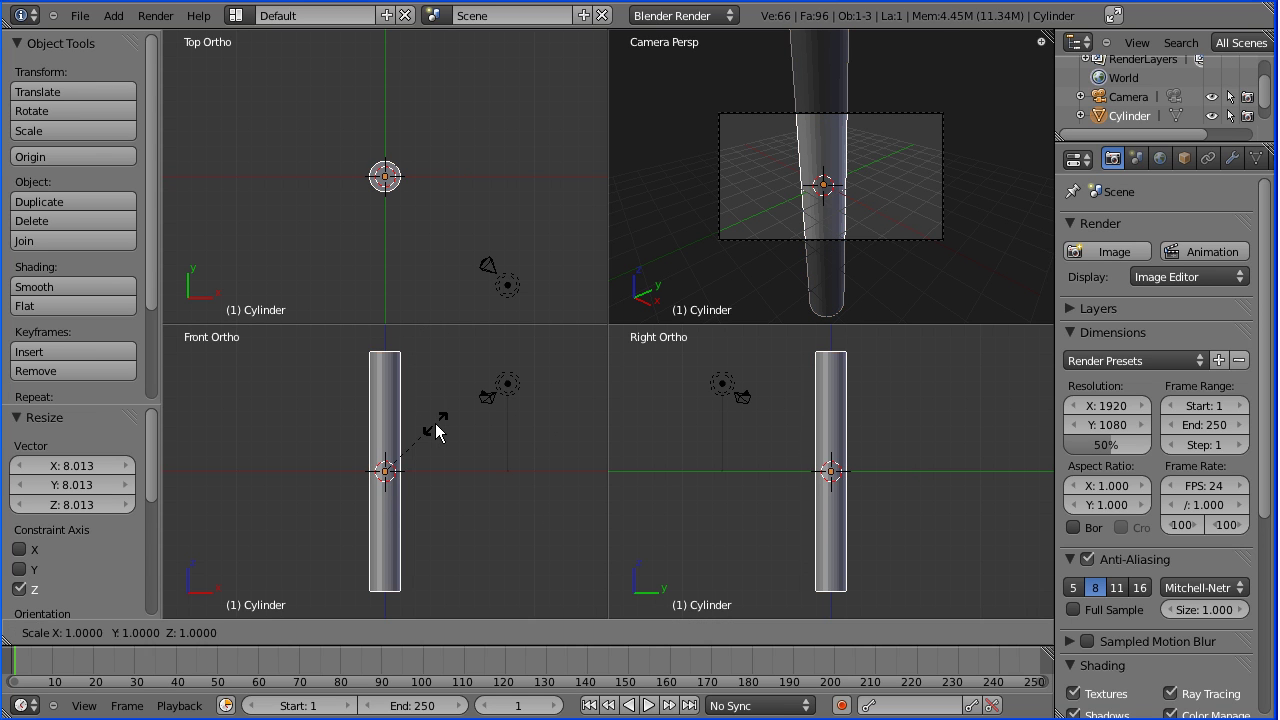
{"action": "left_click", "coordinate": [405, 456]}
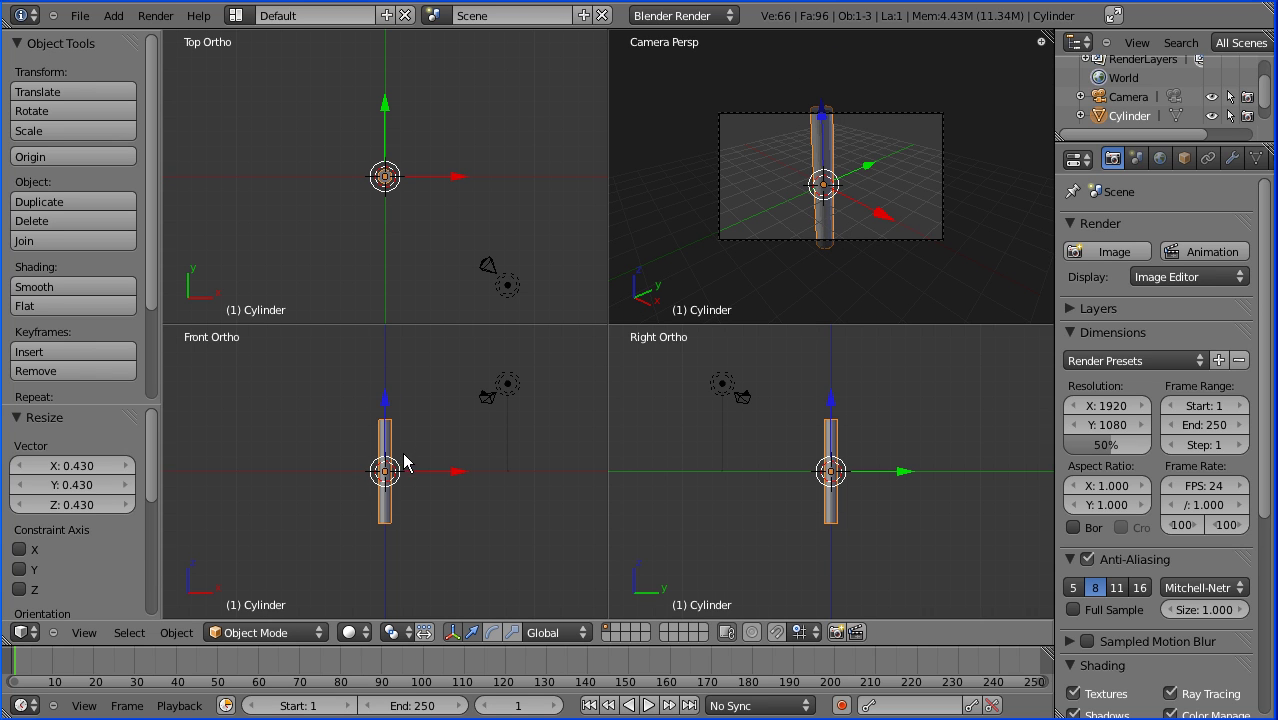
- Switch from Quad View to a single Front Ortho view and zoom in on the cylinder
{"action": "left_click", "coordinate": [84, 633]}
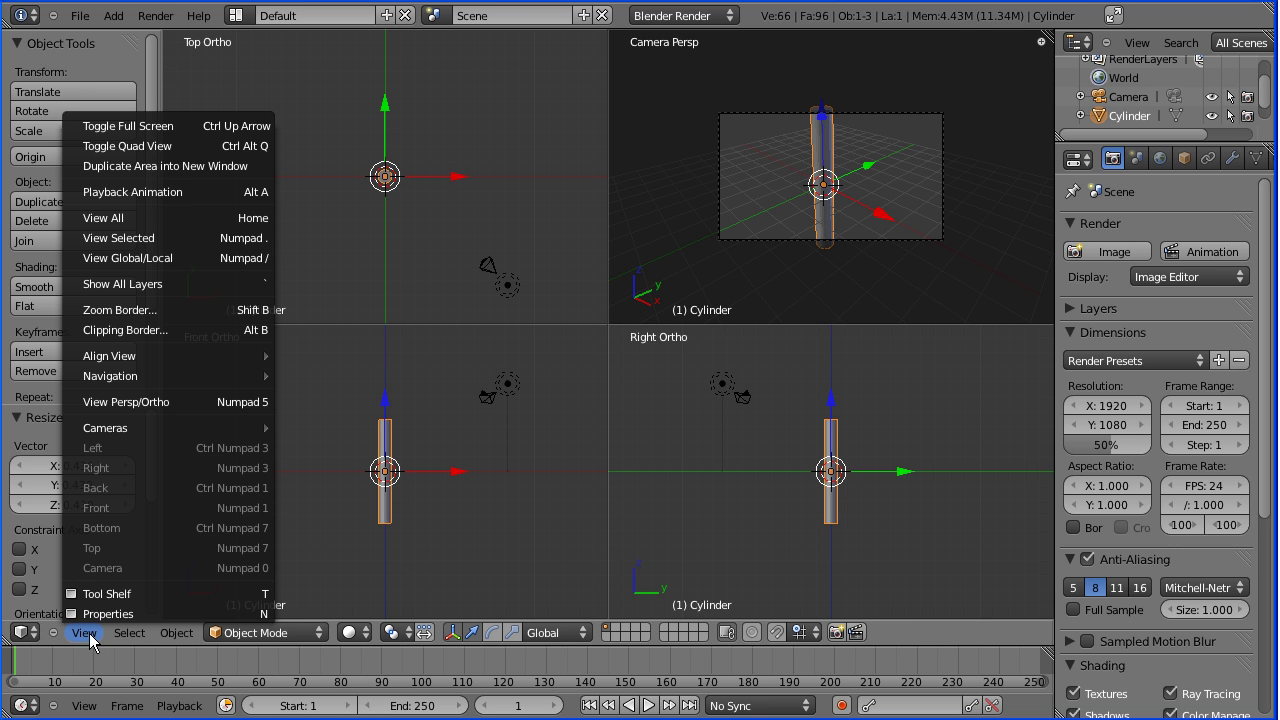
{"action": "left_click", "coordinate": [138, 148]}
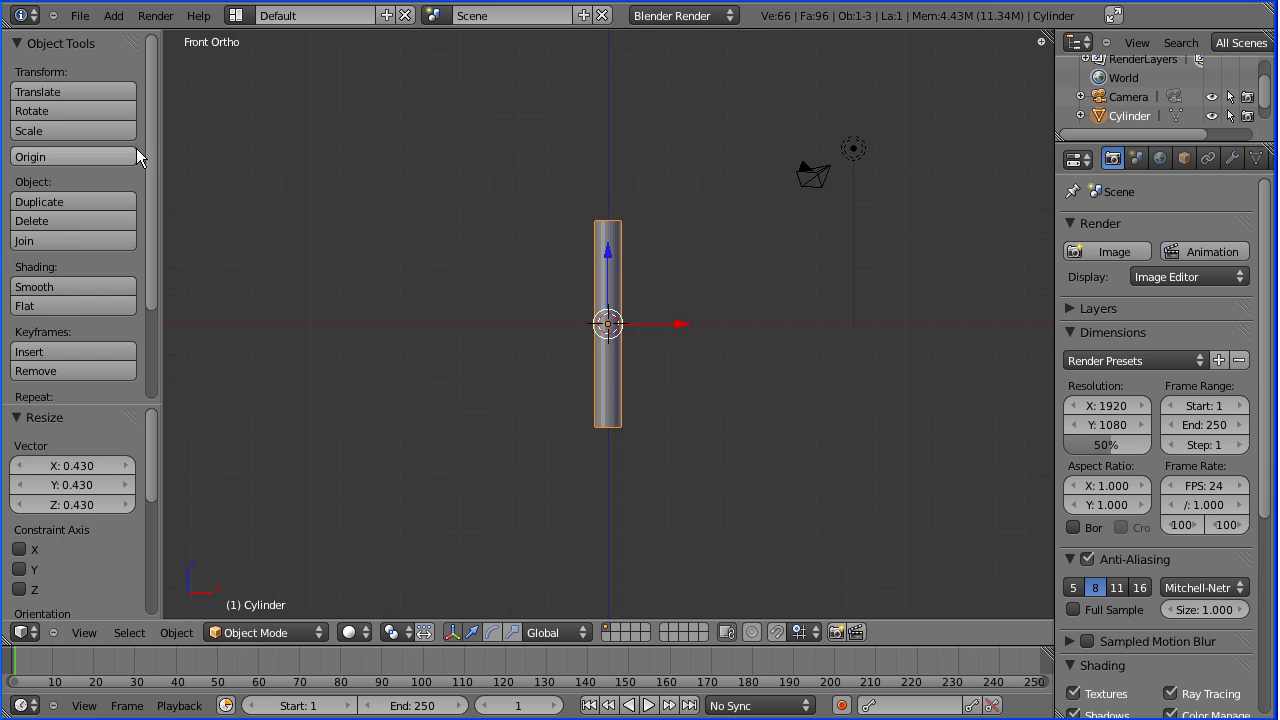
{"action": "scroll", "coordinate": [457, 396], "scroll_direction": "up", "scroll_amount": 3}
{"action": "scroll", "coordinate": [457, 396], "scroll_direction": "up", "scroll_amount": 3}
{"action": "scroll", "coordinate": [459, 400], "scroll_direction": "up", "scroll_amount": 1}
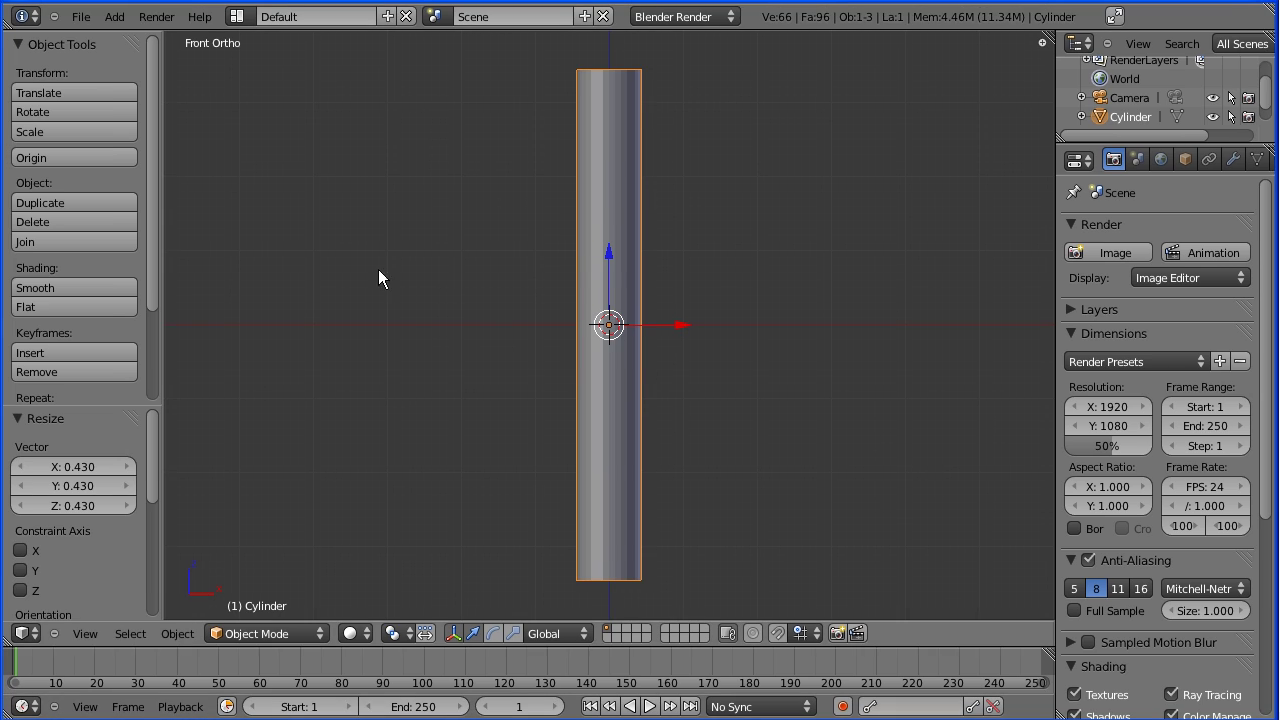
- Add a single-bone armature with X-Ray on, hide the manipulator, and move it downward
{"action": "left_click", "coordinate": [114, 16]}
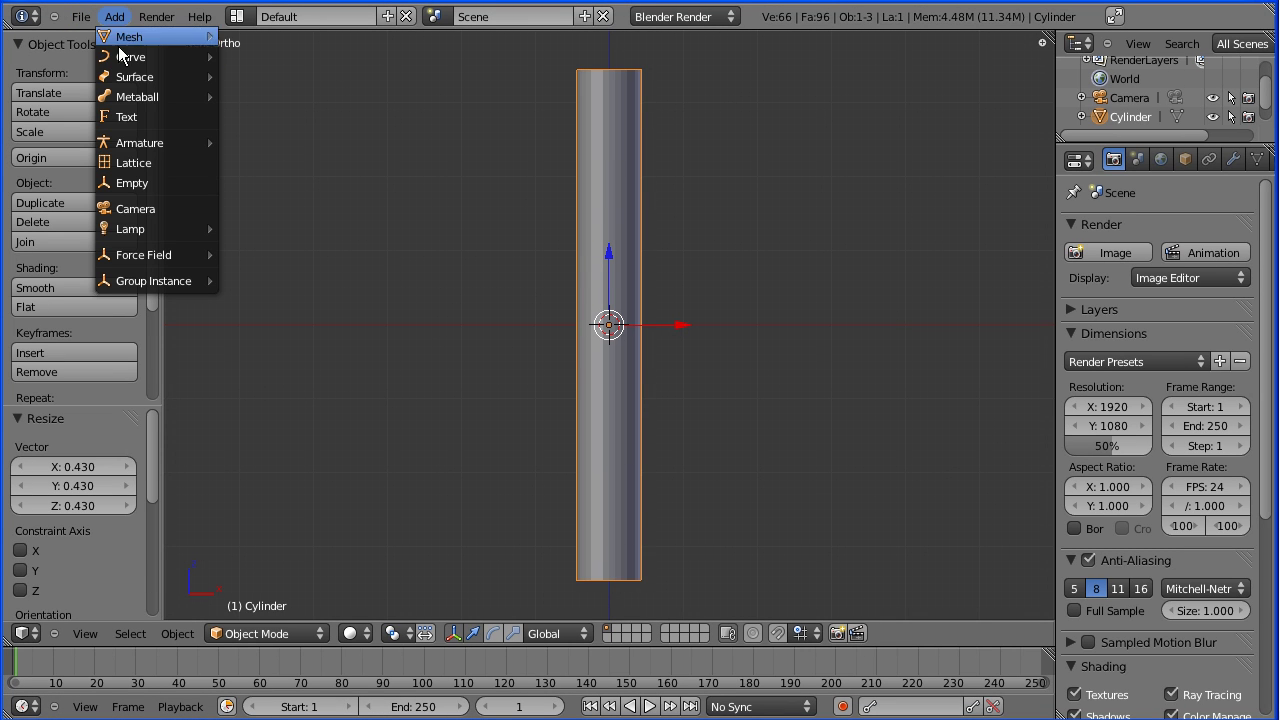
{"action": "mouse_move", "coordinate": [140, 143]}
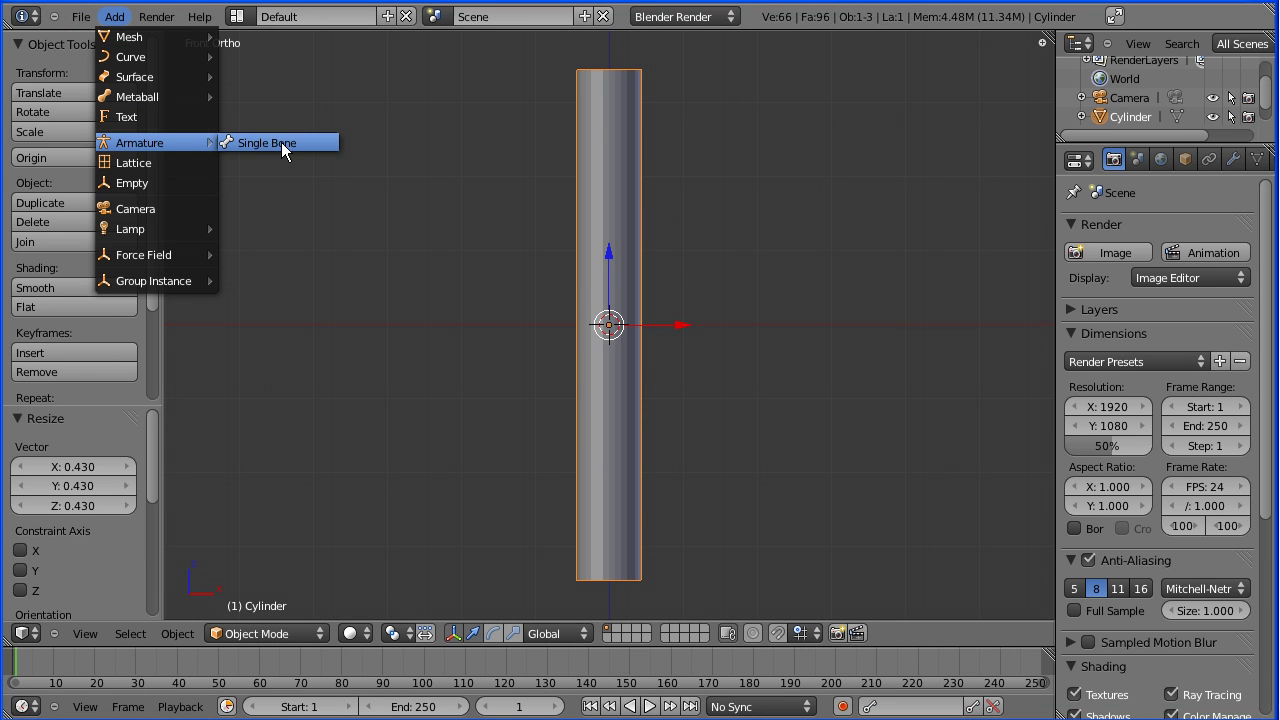
{"action": "left_click", "coordinate": [281, 142]}
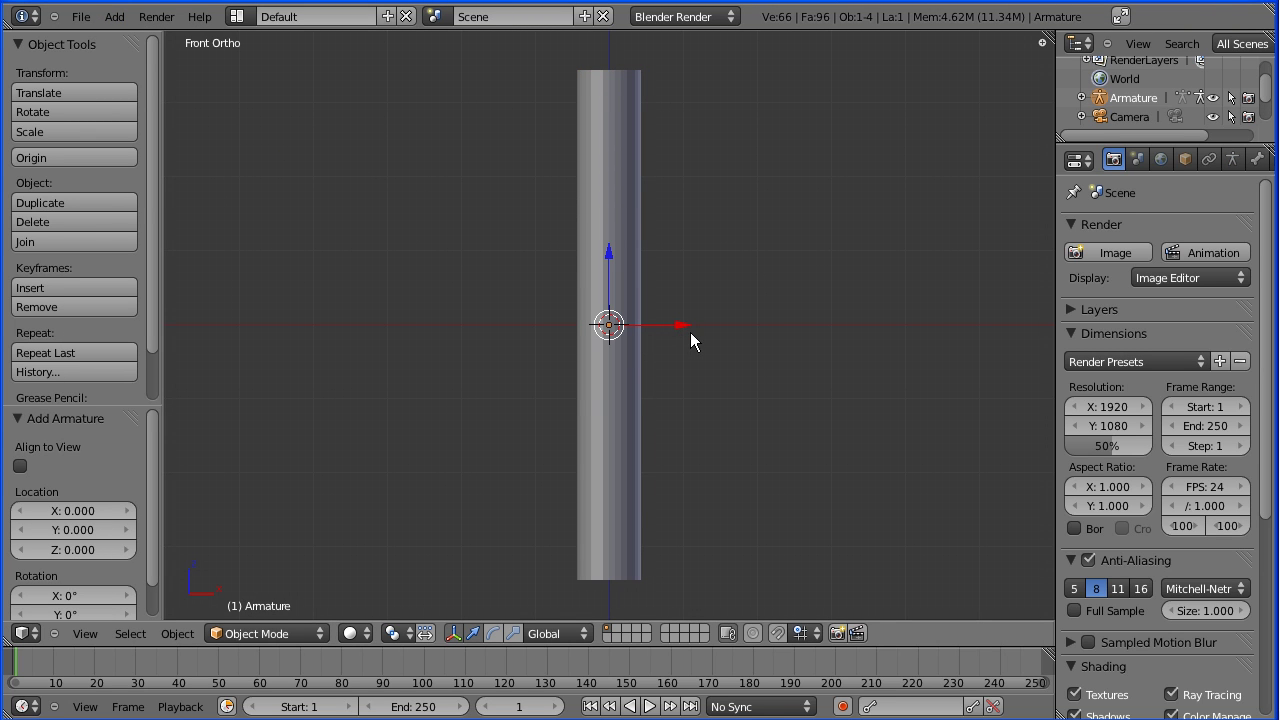
{"action": "left_click", "coordinate": [1183, 160]}
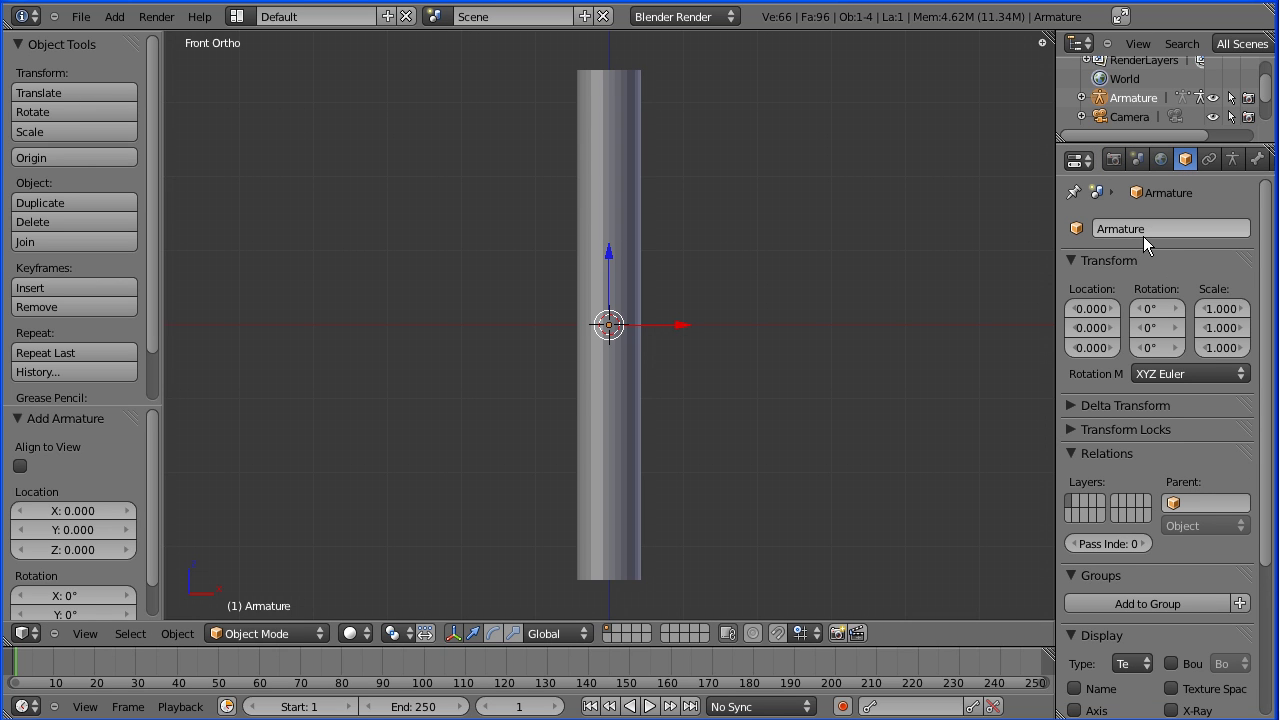
{"action": "left_click", "coordinate": [1172, 709]}
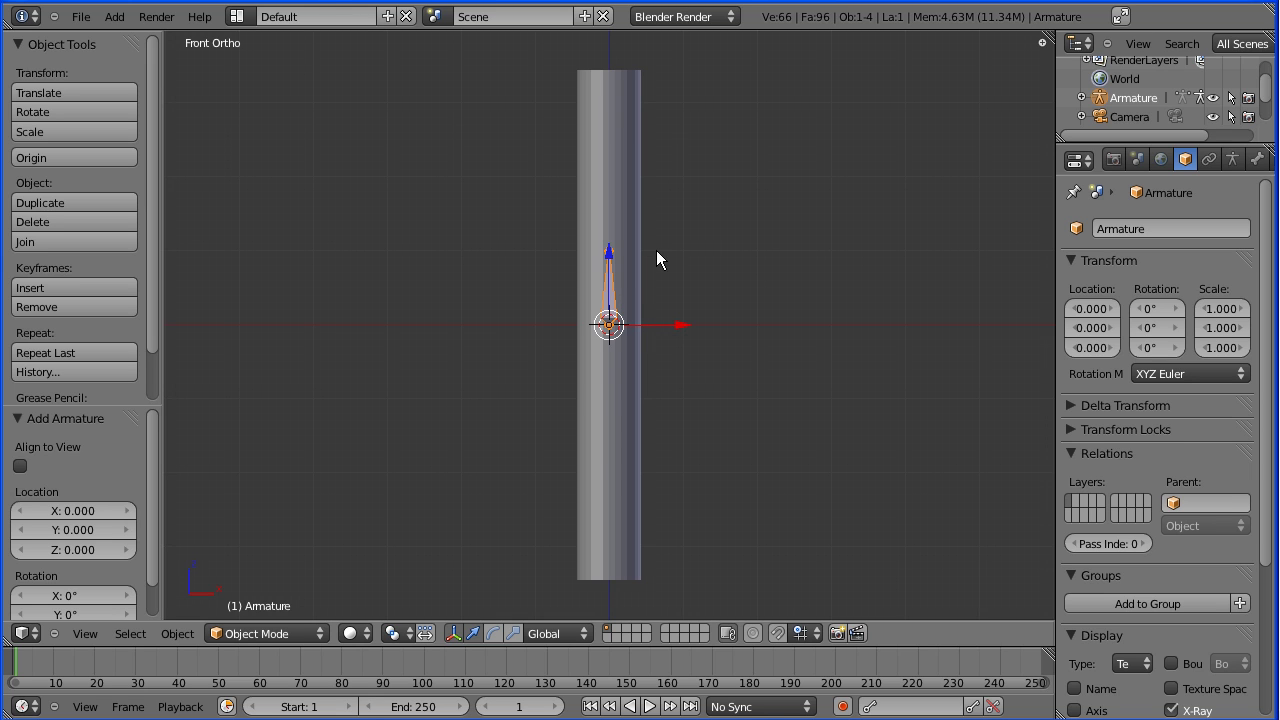
{"action": "left_click", "coordinate": [452, 638]}
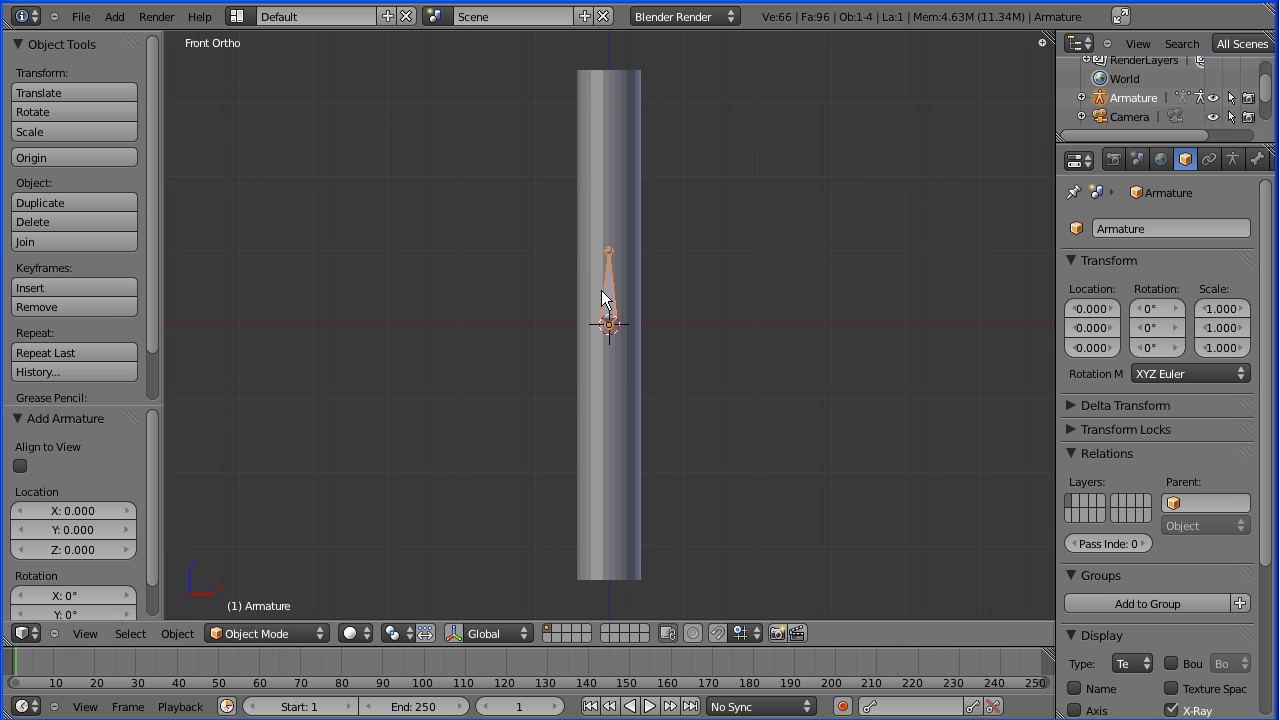
{"action": "key", "text": "g"}
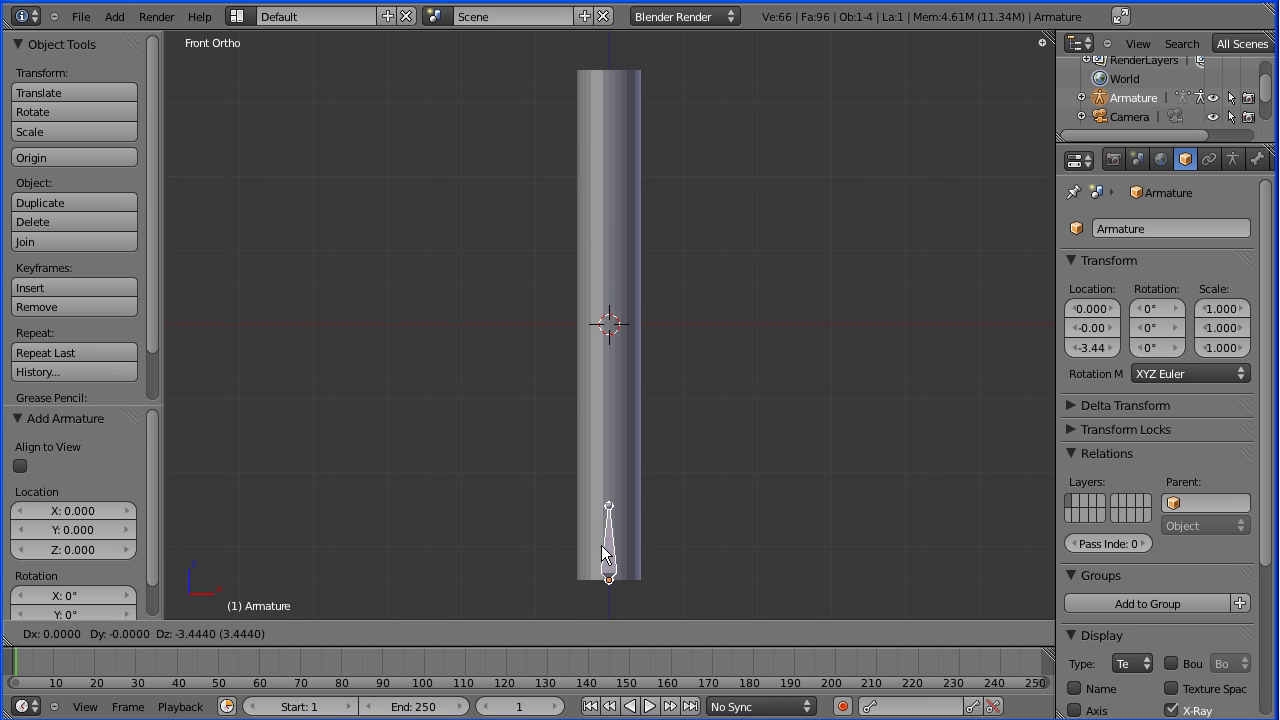
- Place the armature at the cylinder's base and, in Edit Mode, move the bone tip to the centre
{"action": "left_click", "coordinate": [601, 546]}
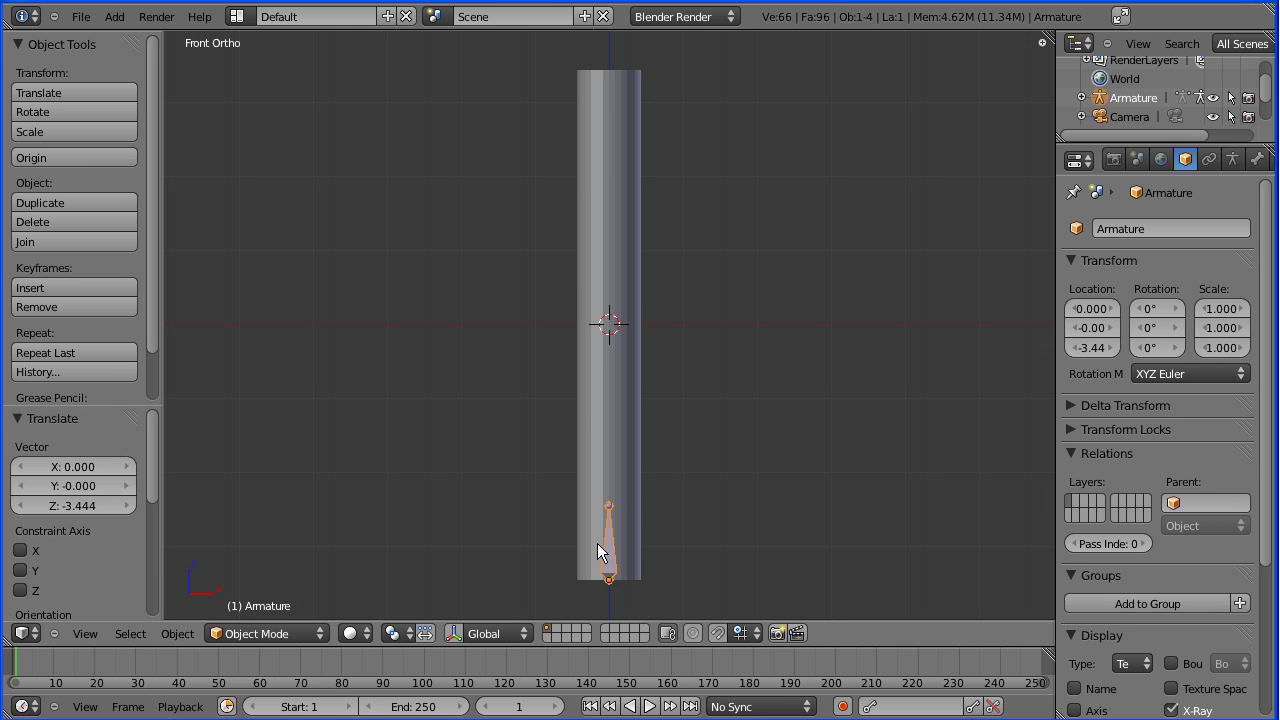
{"action": "left_click", "coordinate": [260, 638]}
{"action": "left_click", "coordinate": [256, 591]}
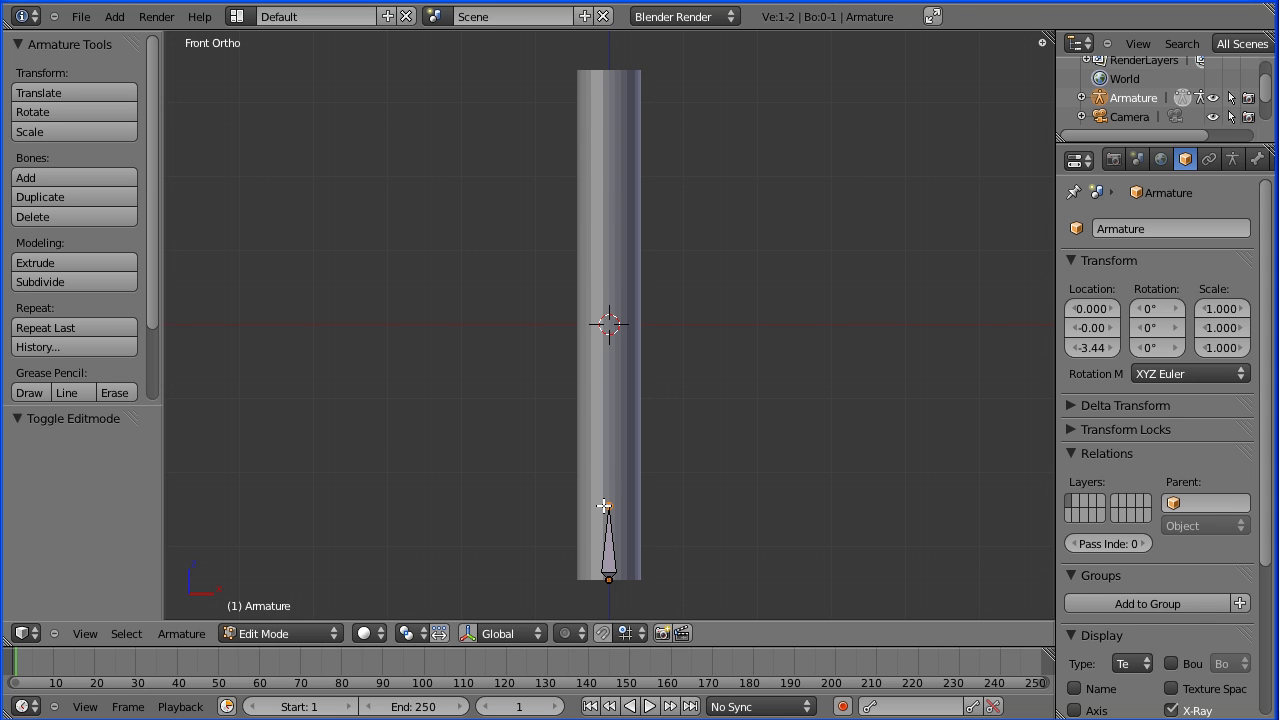
{"action": "key", "text": "g"}
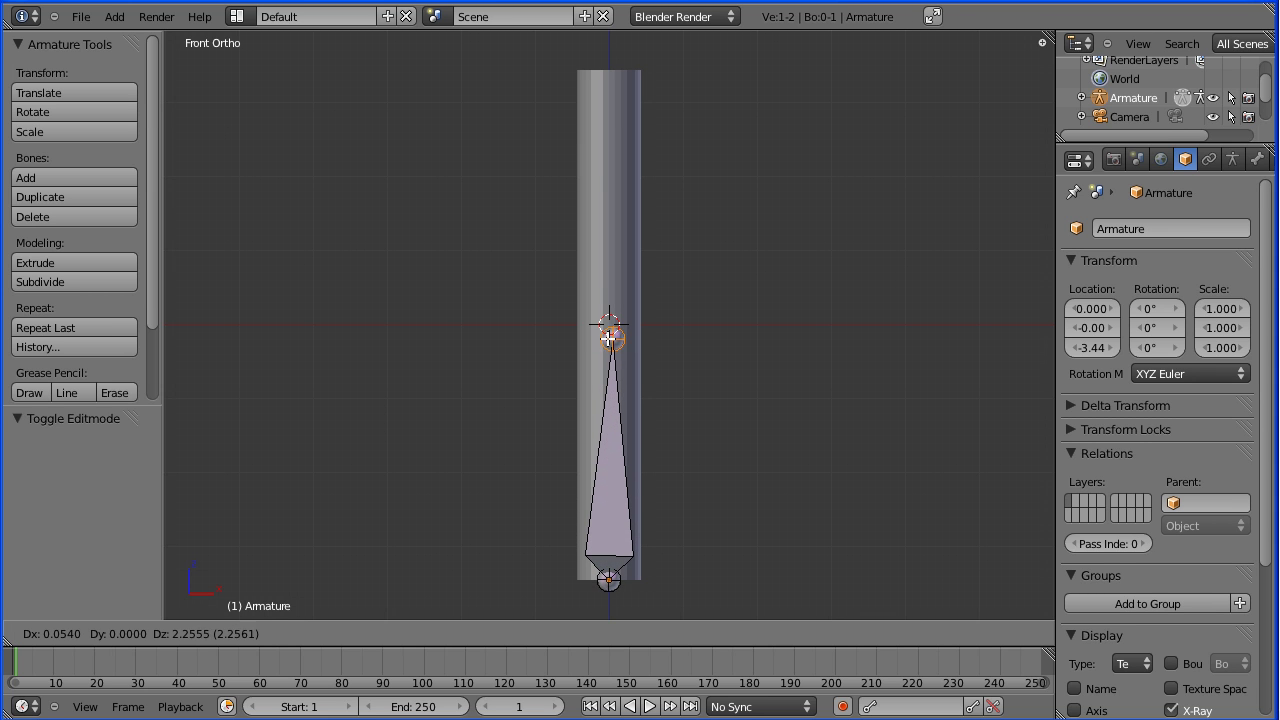
{"action": "left_click", "coordinate": [604, 323]}
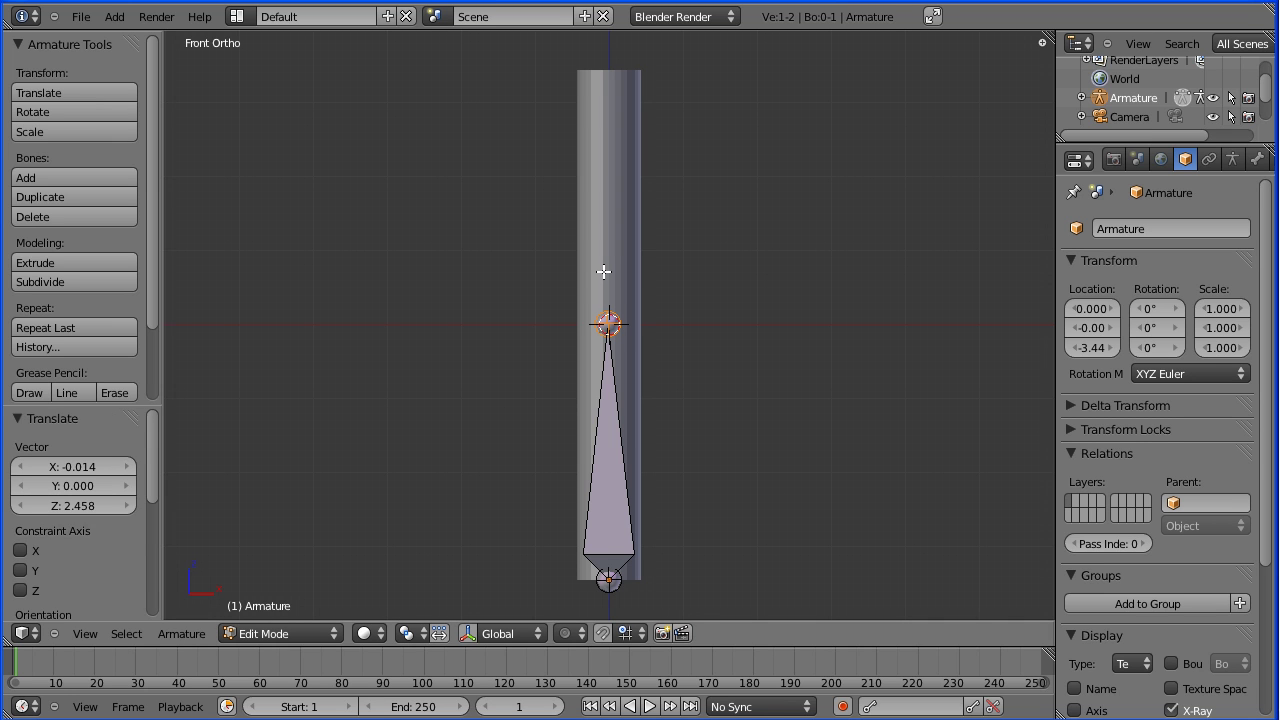
- Extrude a second bone up to the cylinder's top and deselect all bones
{"action": "key", "text": "e"}
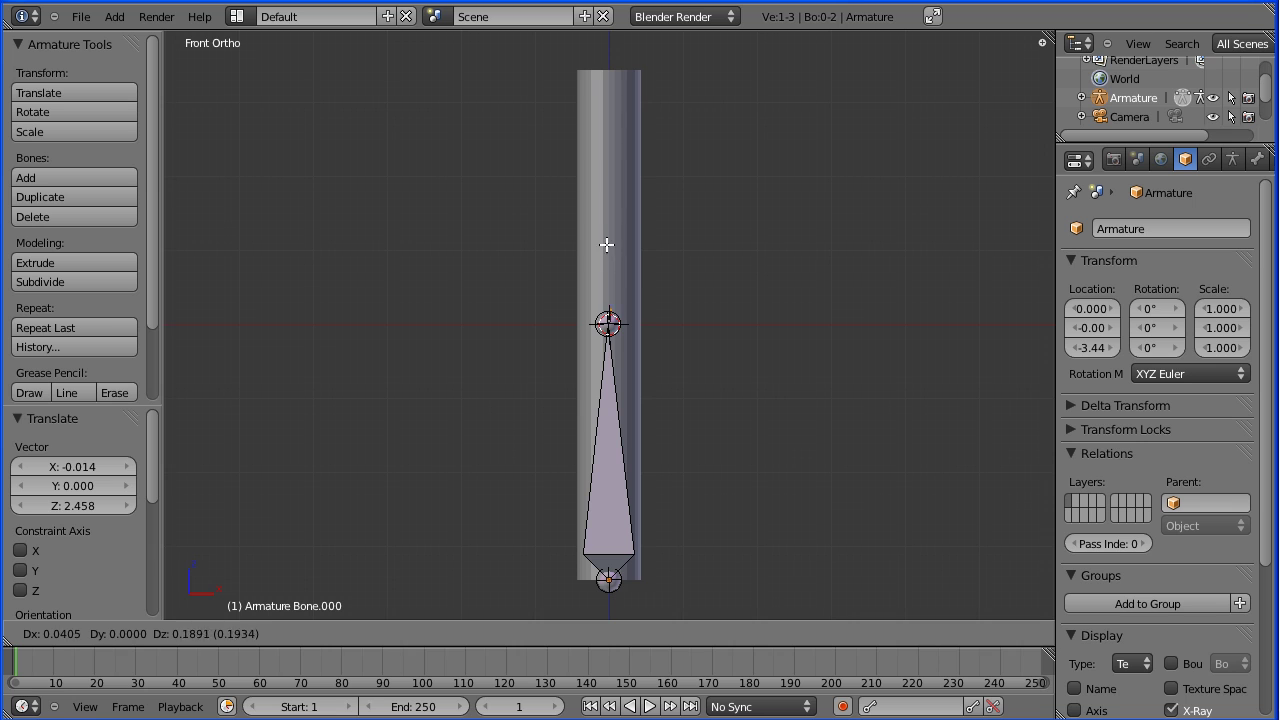
{"action": "left_click", "coordinate": [604, 593]}
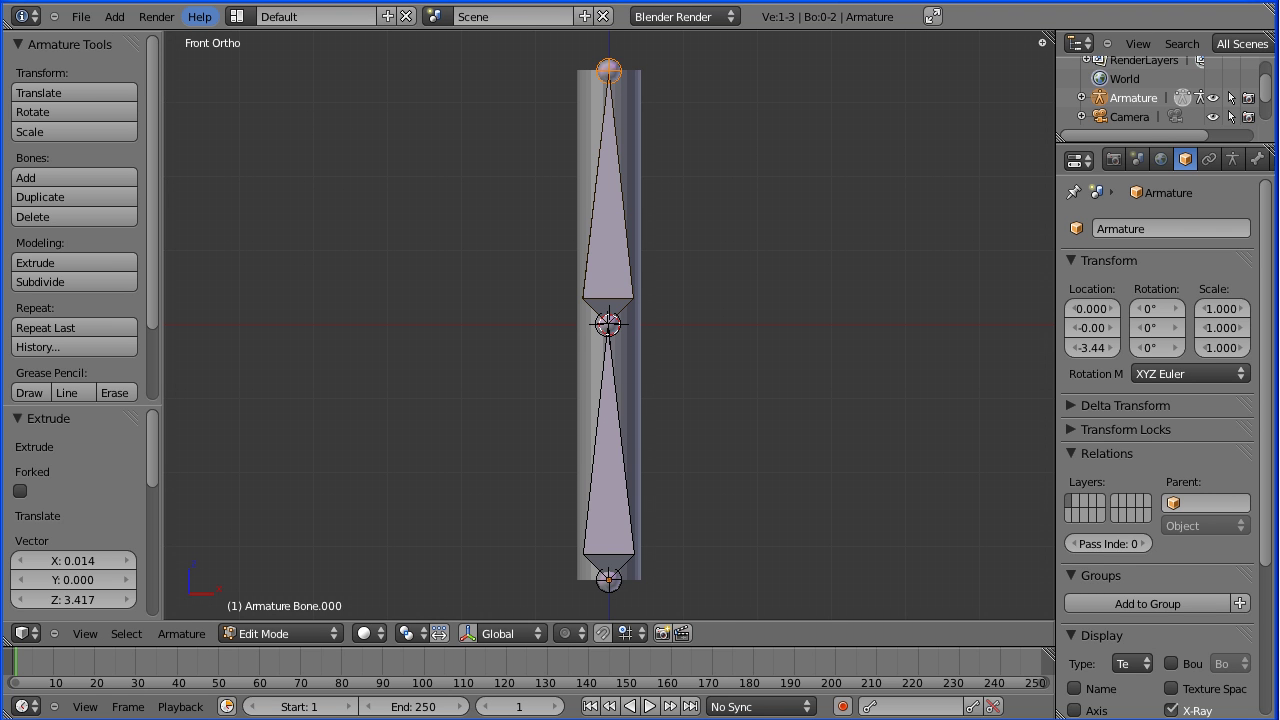
{"action": "key", "text": "a"}
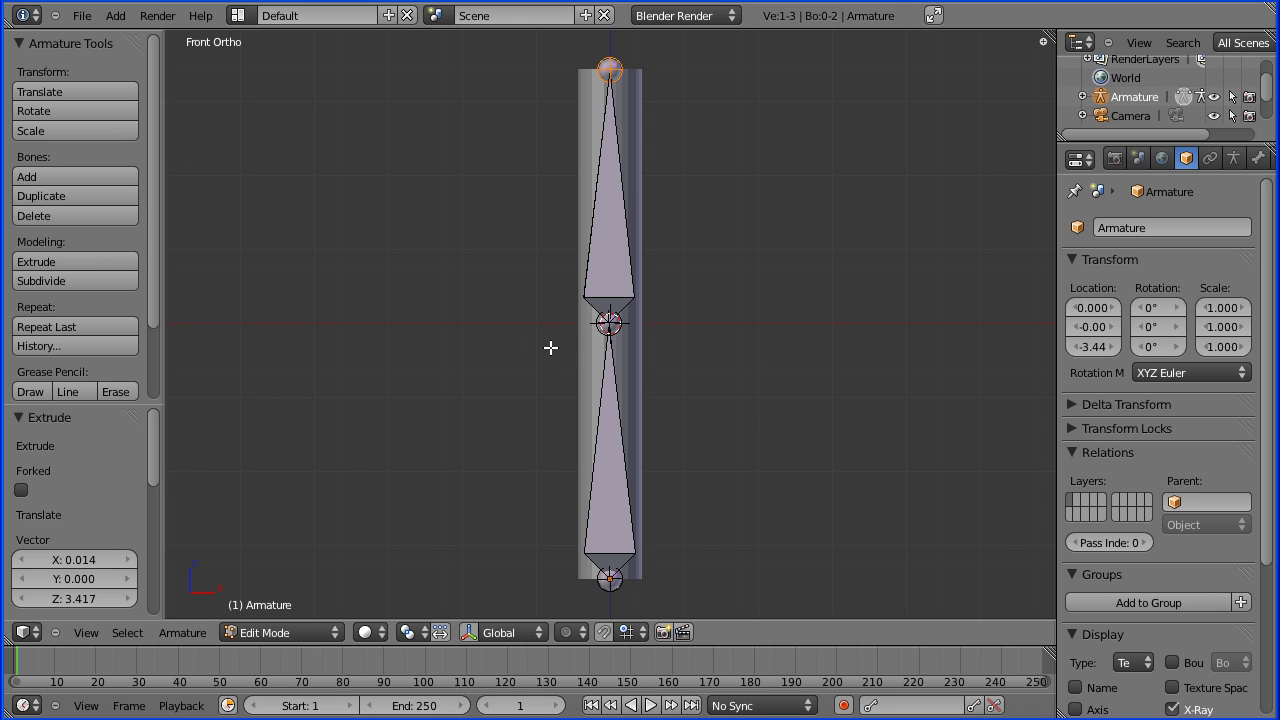
- Parent the cylinder to the armature With Automatic Weights, then reselect the armature
{"action": "left_click", "coordinate": [297, 630]}
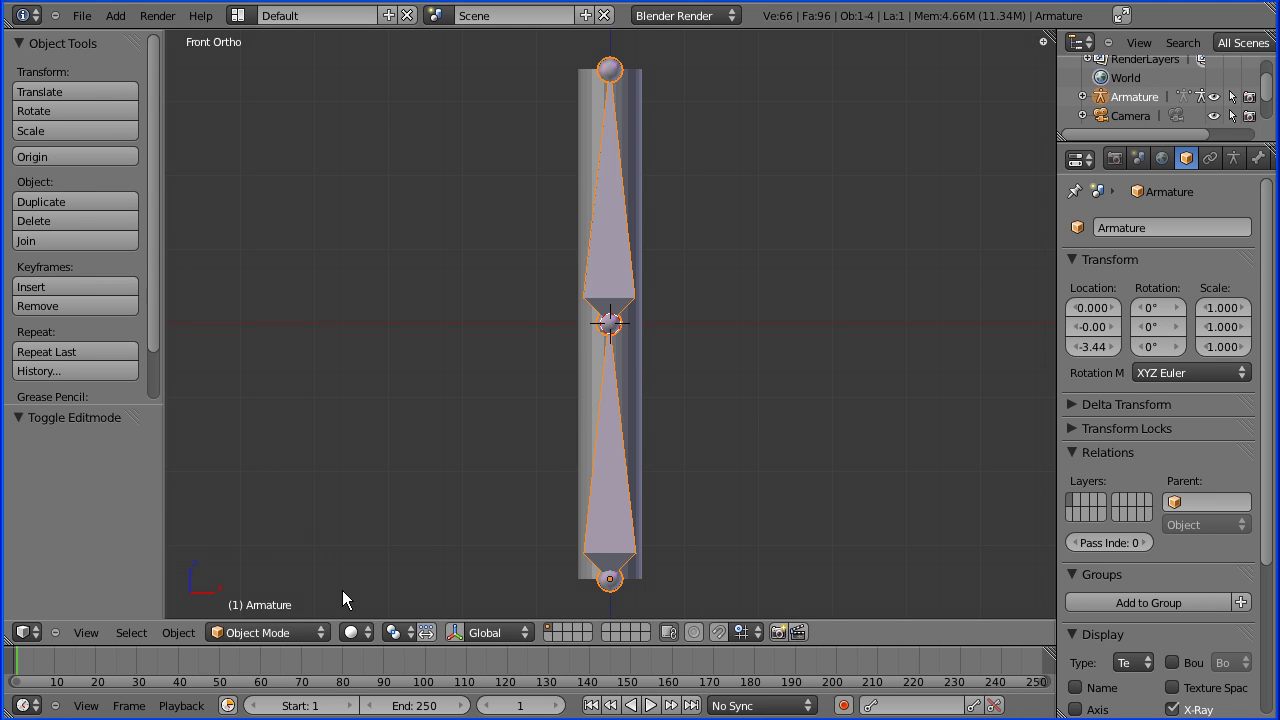
{"action": "right_click", "coordinate": [639, 381]}
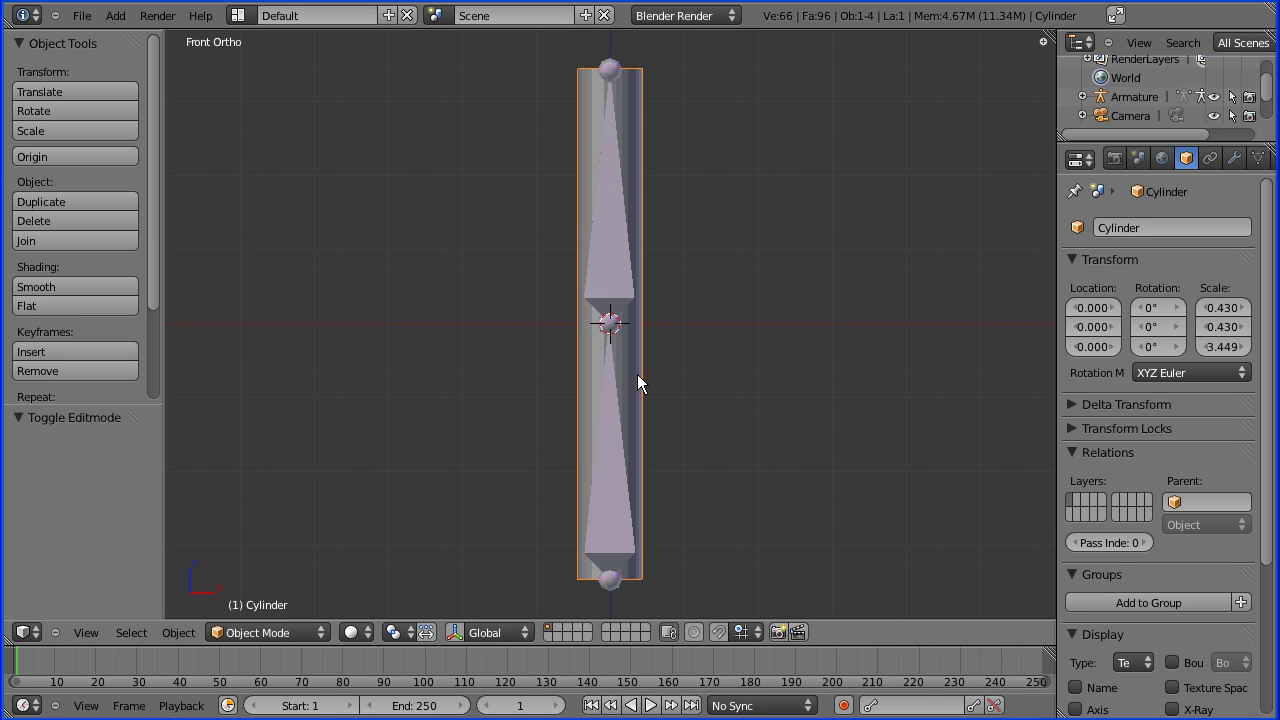
{"action": "right_click", "coordinate": [608, 272], "text": "shift"}
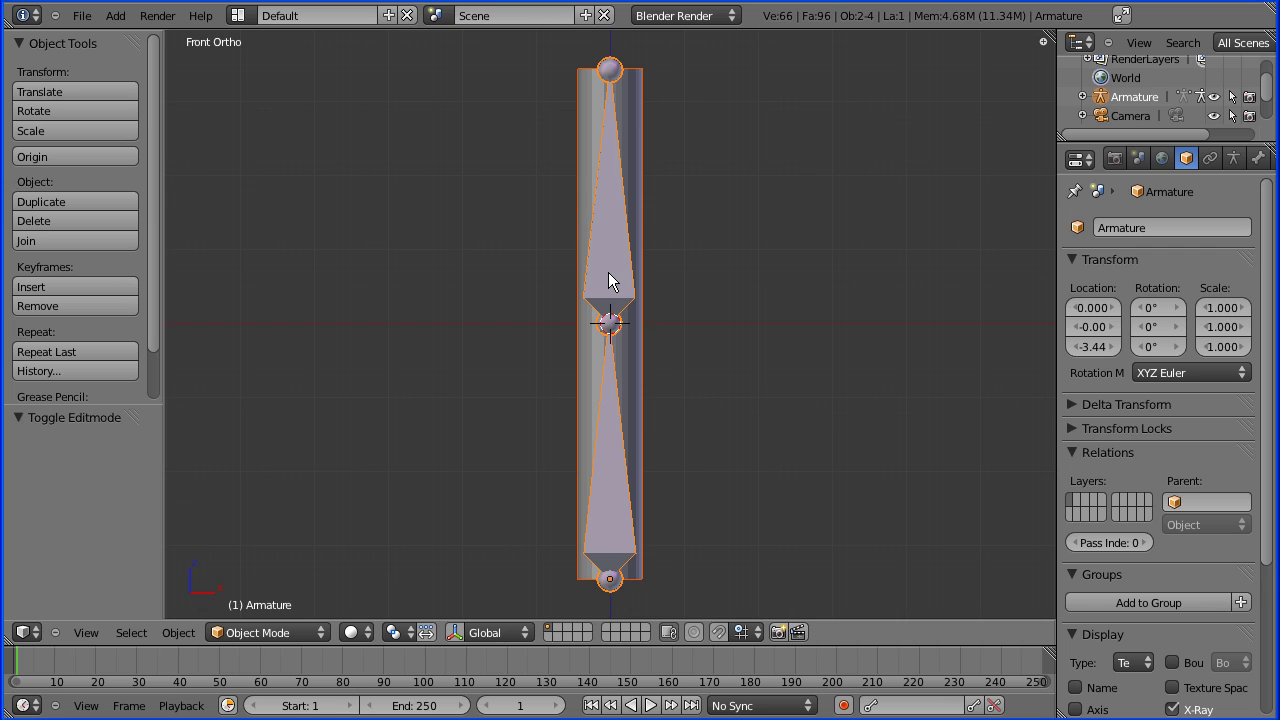
{"action": "key", "text": "ctrl+p"}
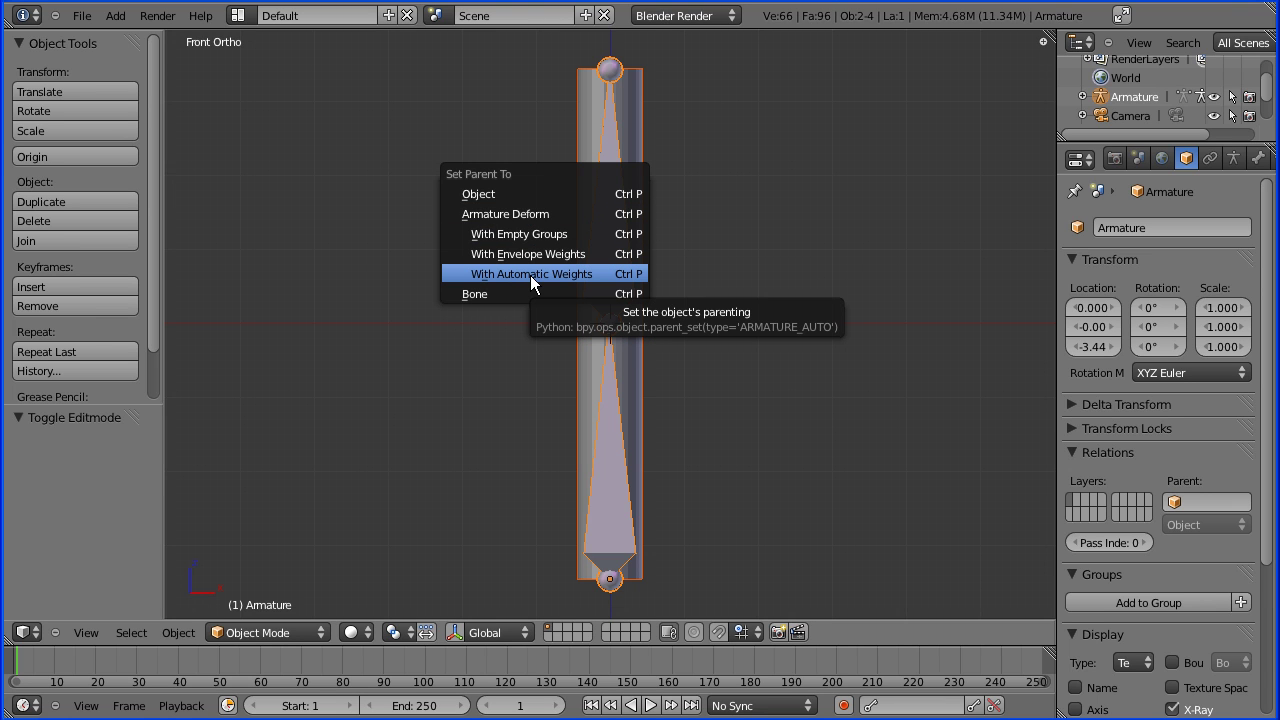
{"action": "left_click", "coordinate": [600, 271]}
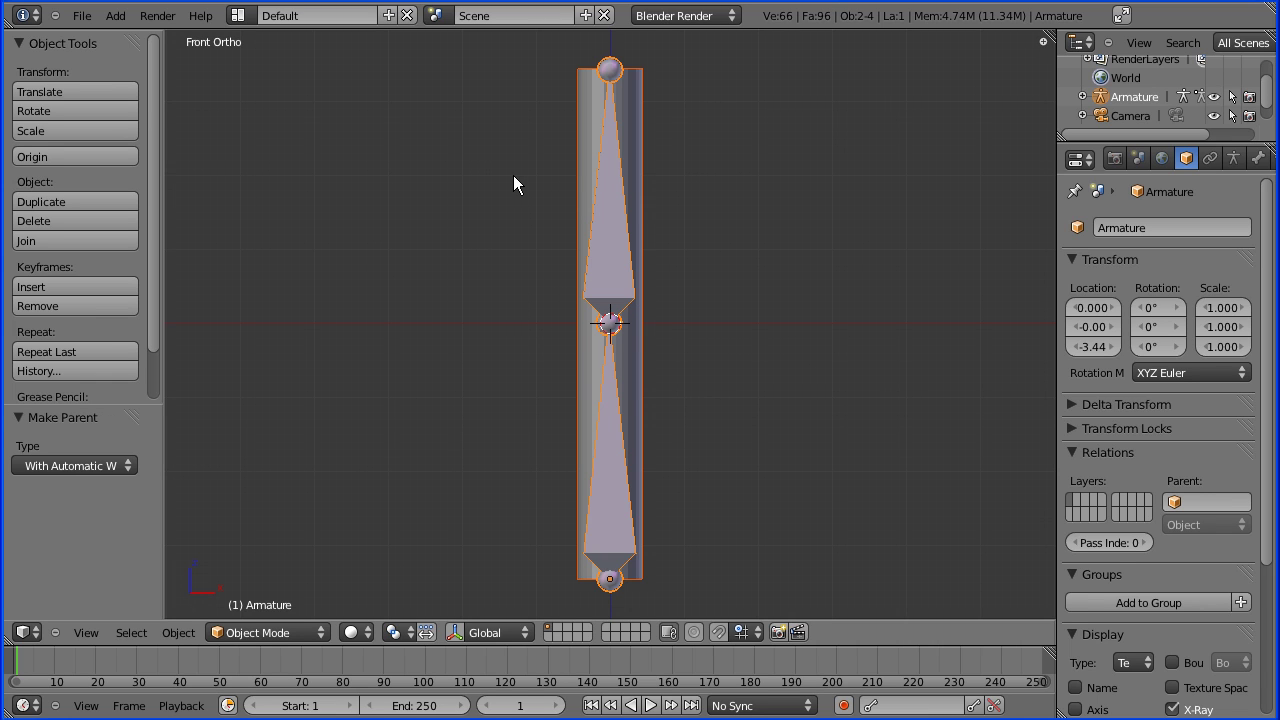
{"action": "right_click", "coordinate": [600, 274]}
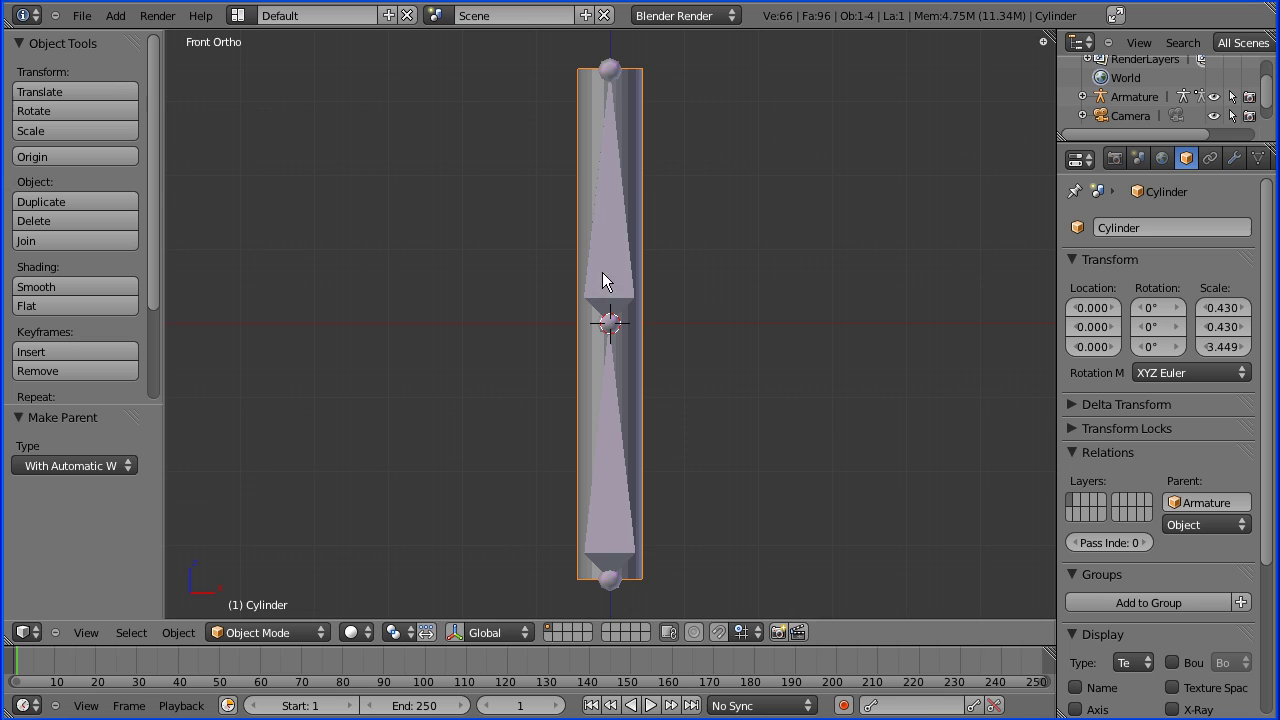
{"action": "right_click", "coordinate": [616, 261]}
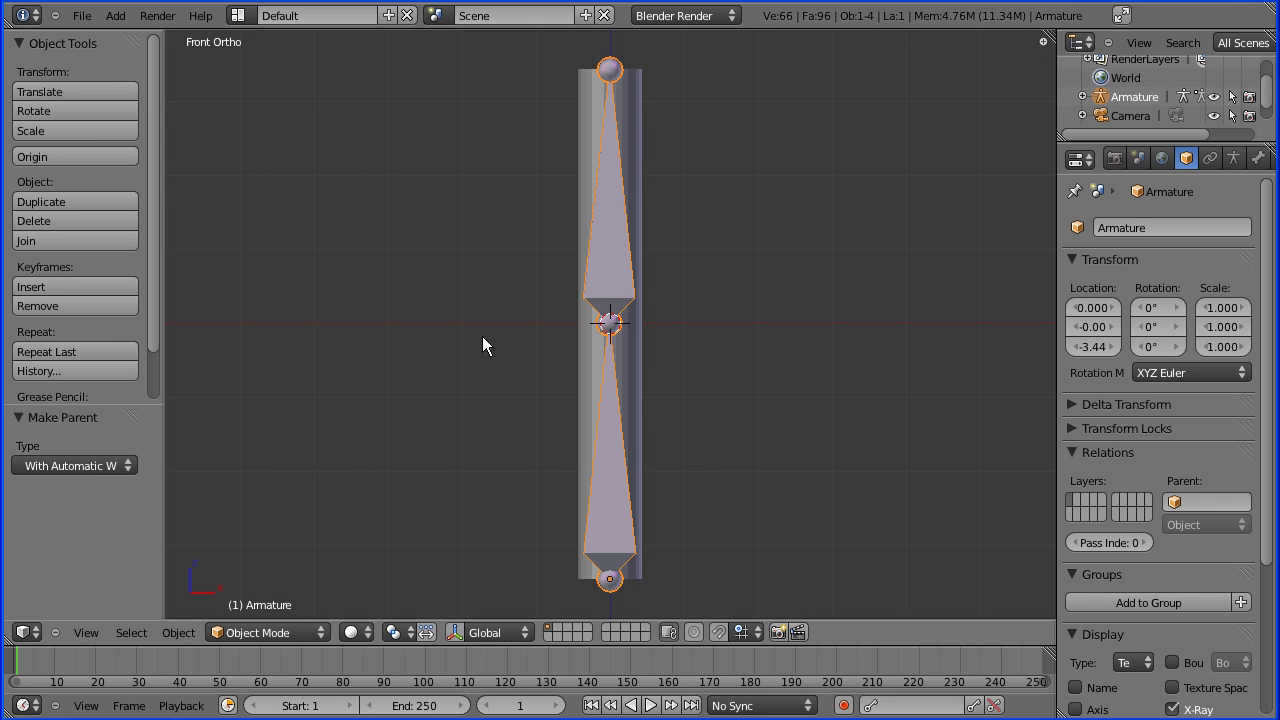
- In Pose Mode, rotate the upper bone about 49 degrees so the pipe tilts
{"action": "left_click", "coordinate": [299, 632]}
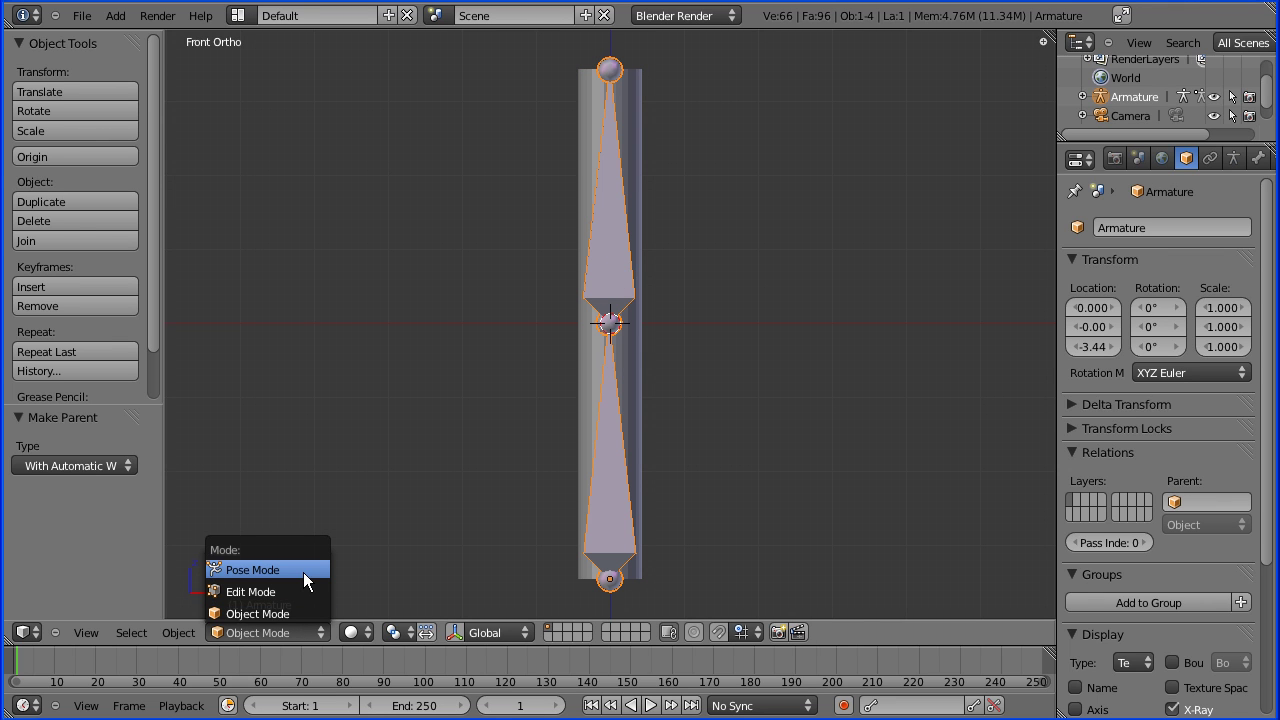
{"action": "left_click", "coordinate": [303, 572]}
{"action": "right_click", "coordinate": [601, 253]}
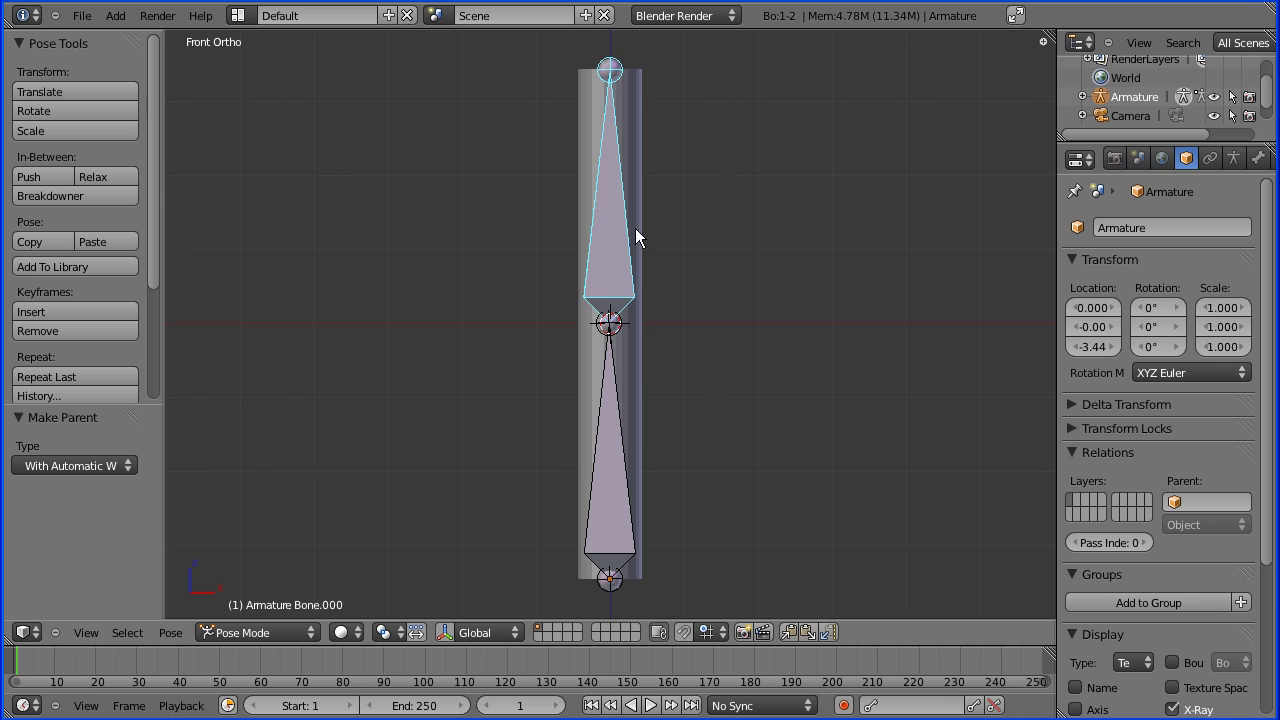
{"action": "key", "text": "r"}
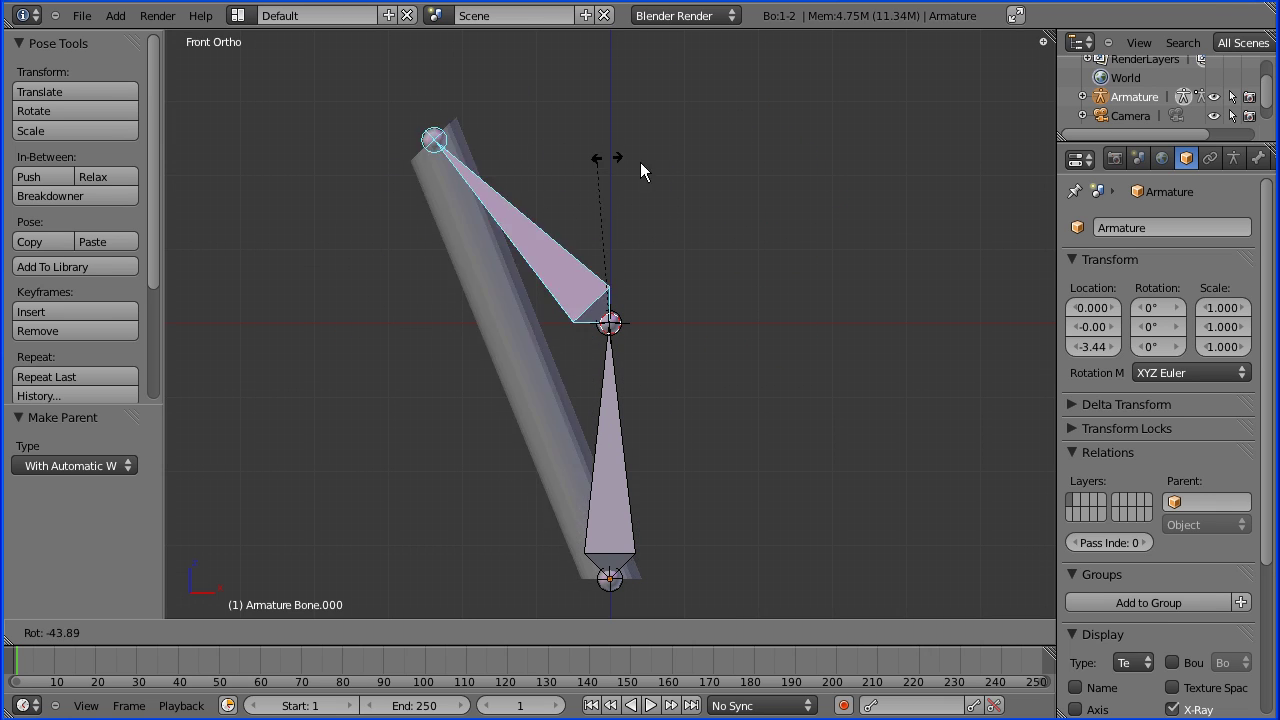
{"action": "left_click", "coordinate": [580, 144]}
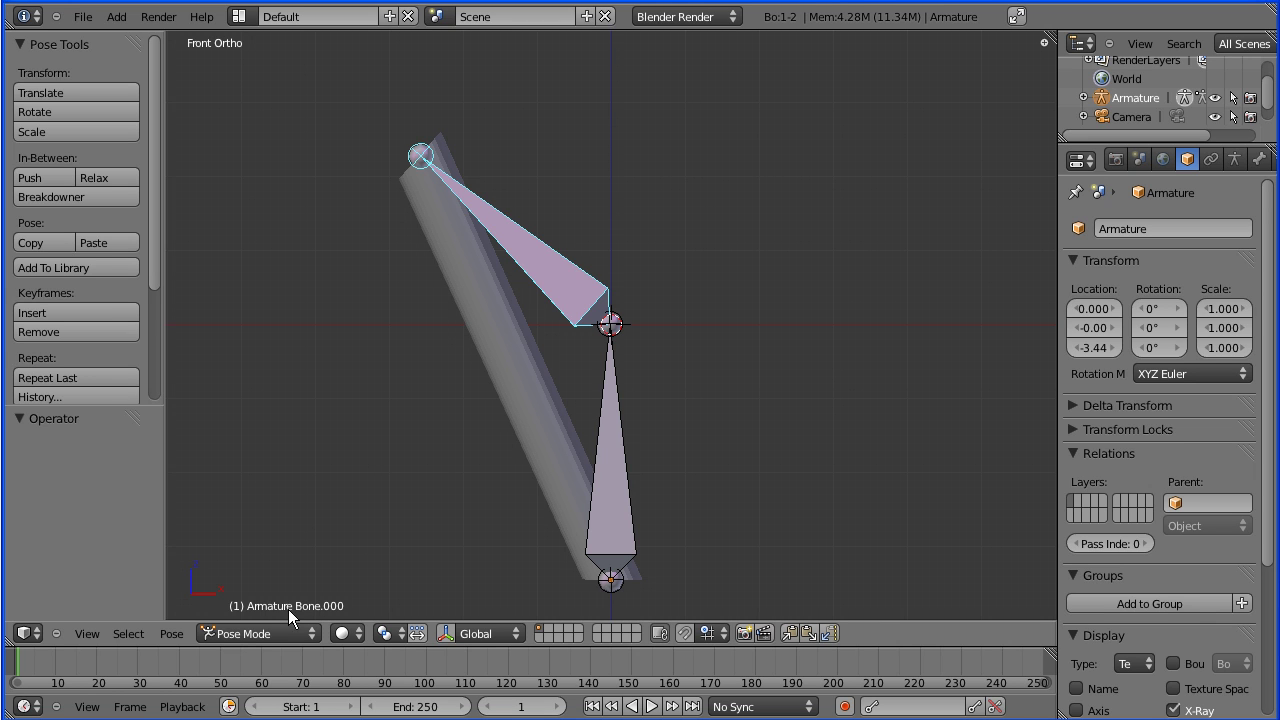
- Clear the upper bone's rotation, return to Object Mode and select the cylinder
{"action": "left_click", "coordinate": [174, 633]}
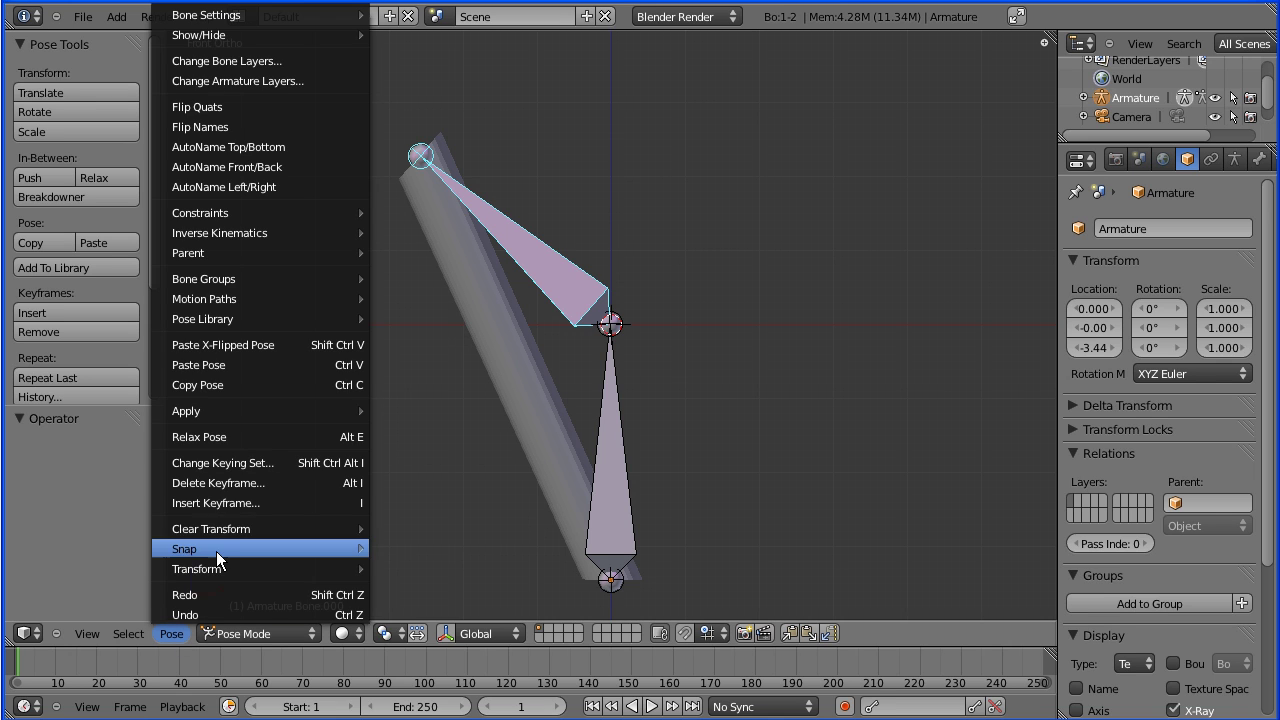
{"action": "left_click", "coordinate": [419, 566]}
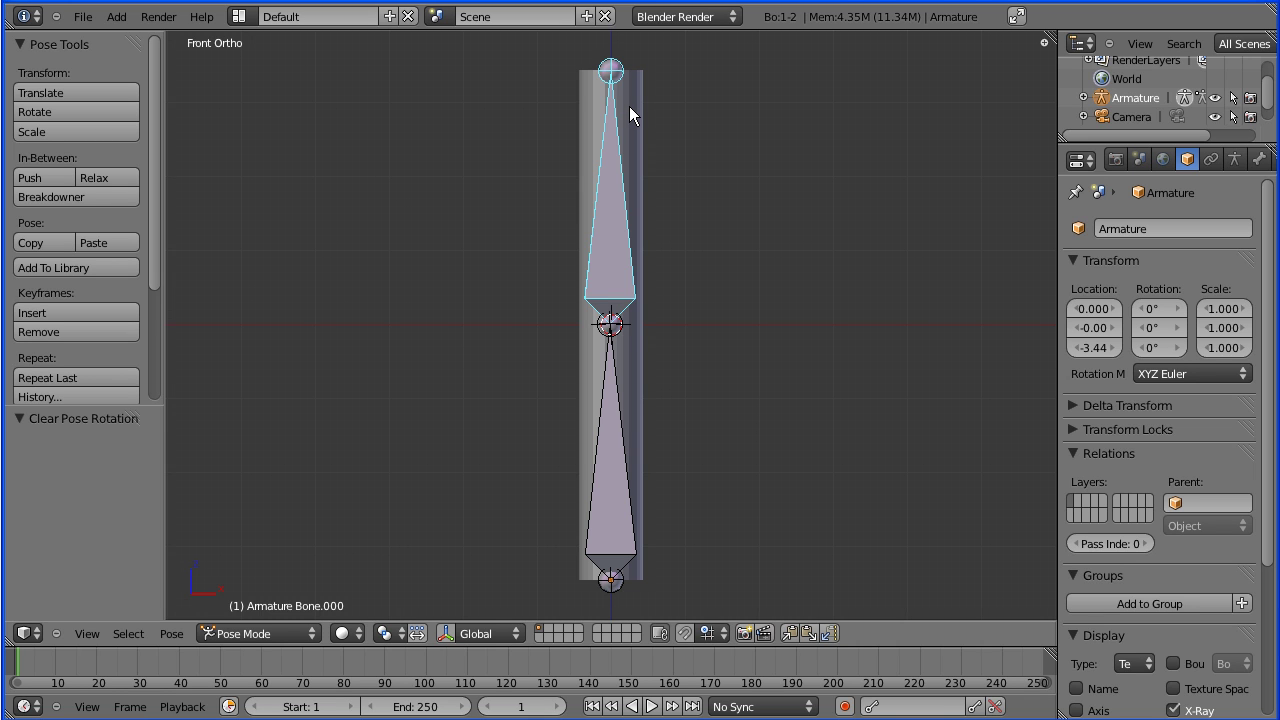
{"action": "left_click", "coordinate": [283, 632]}
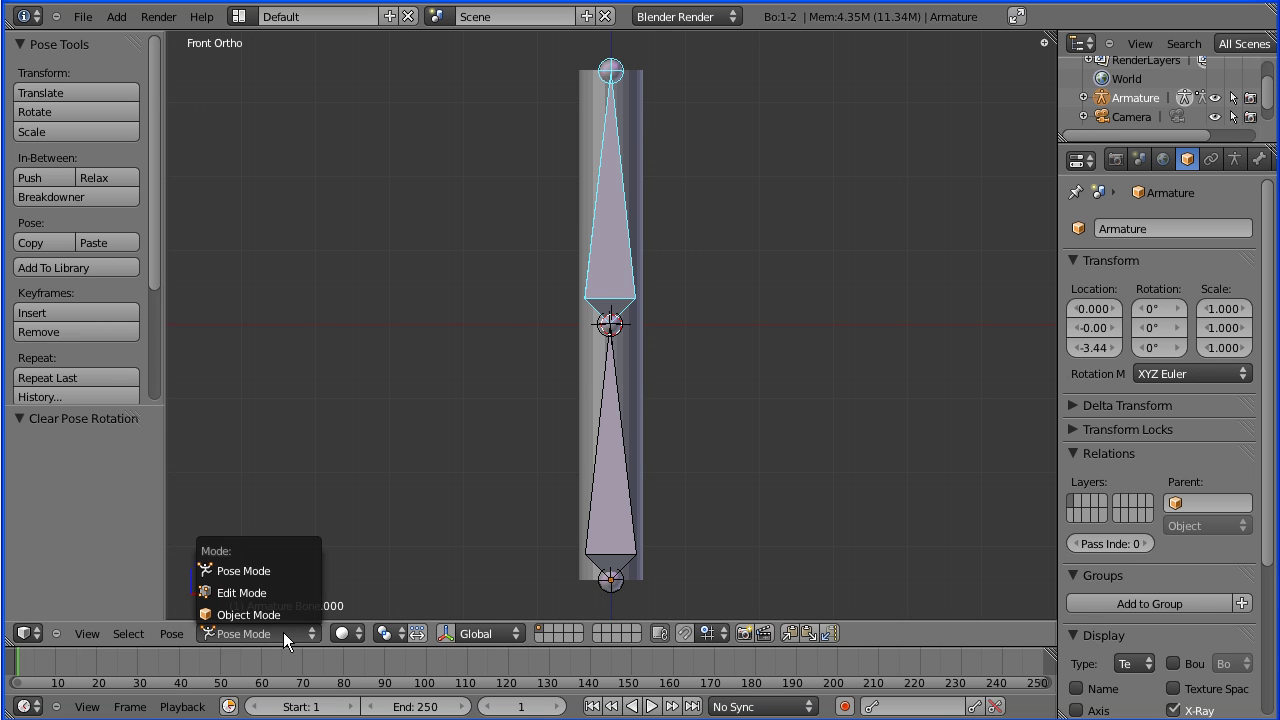
{"action": "left_click", "coordinate": [282, 615]}
{"action": "right_click", "coordinate": [629, 125]}
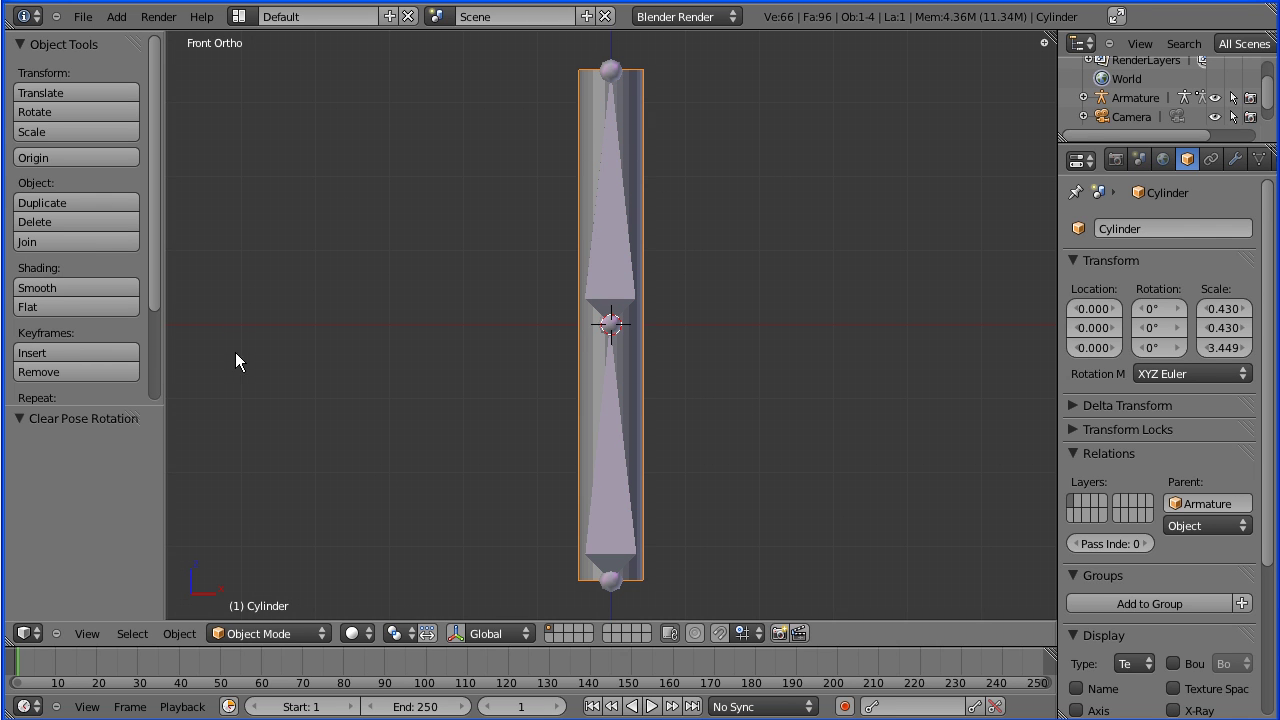
- Enter Edit Mode on the cylinder and add an edge loop just below the joint
{"action": "left_click", "coordinate": [254, 633]}
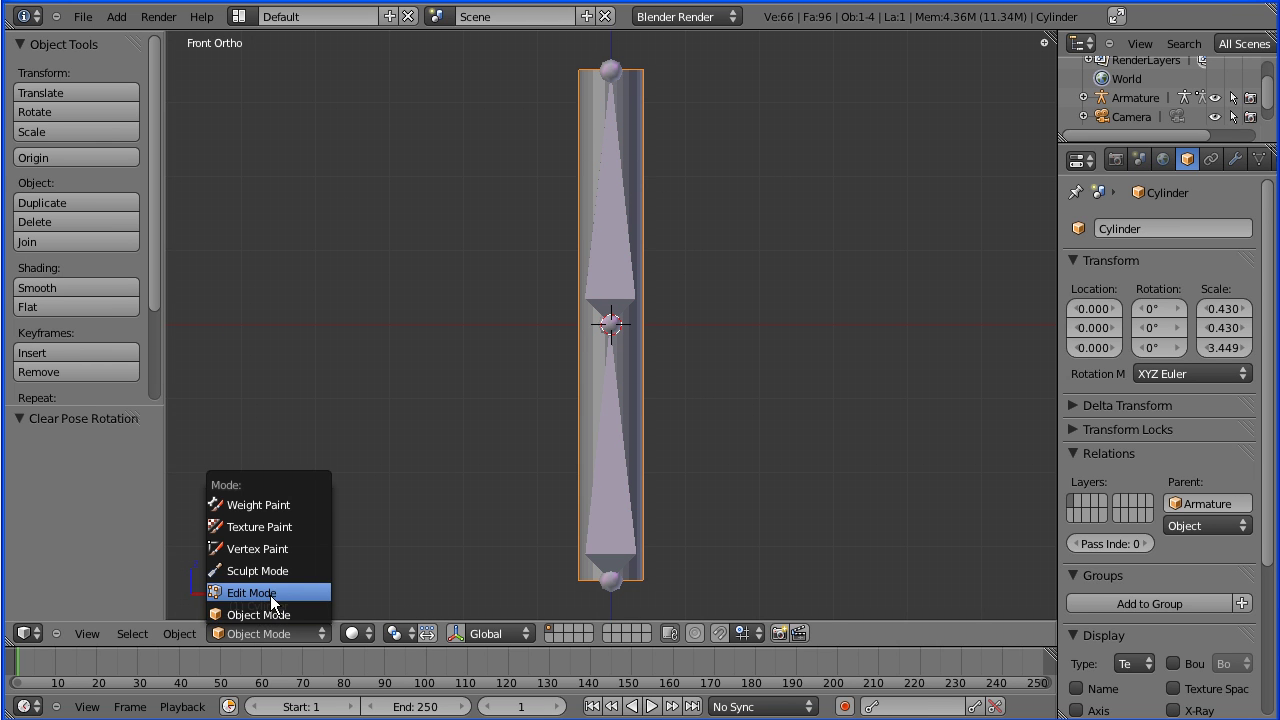
{"action": "left_click", "coordinate": [272, 598]}
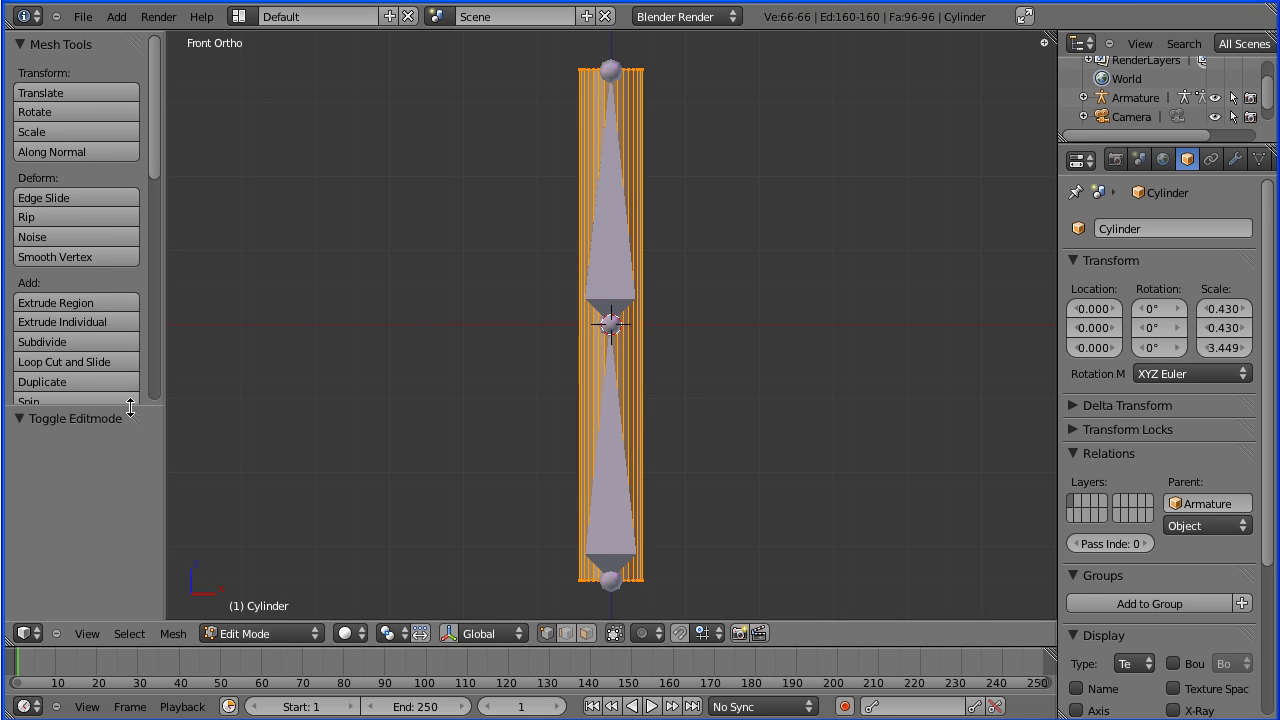
{"action": "left_click_drag", "start_coordinate": [131, 407], "coordinate": [123, 450]}
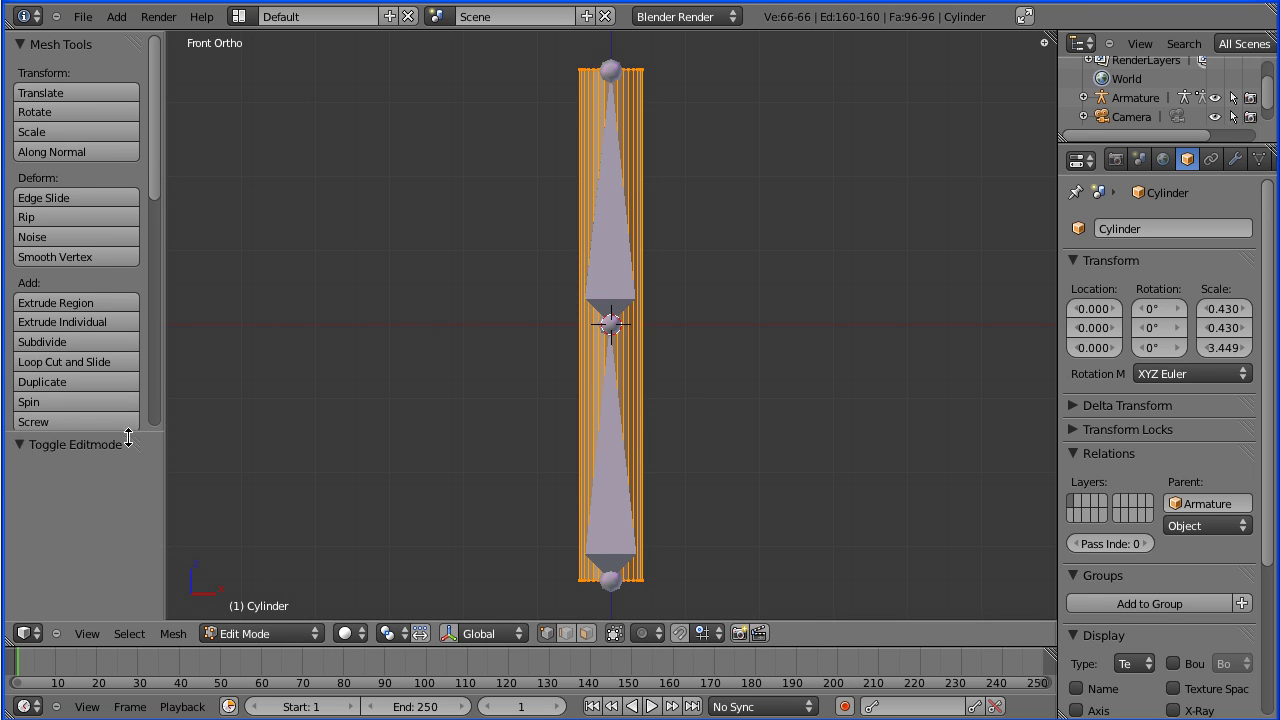
{"action": "left_click", "coordinate": [89, 362]}
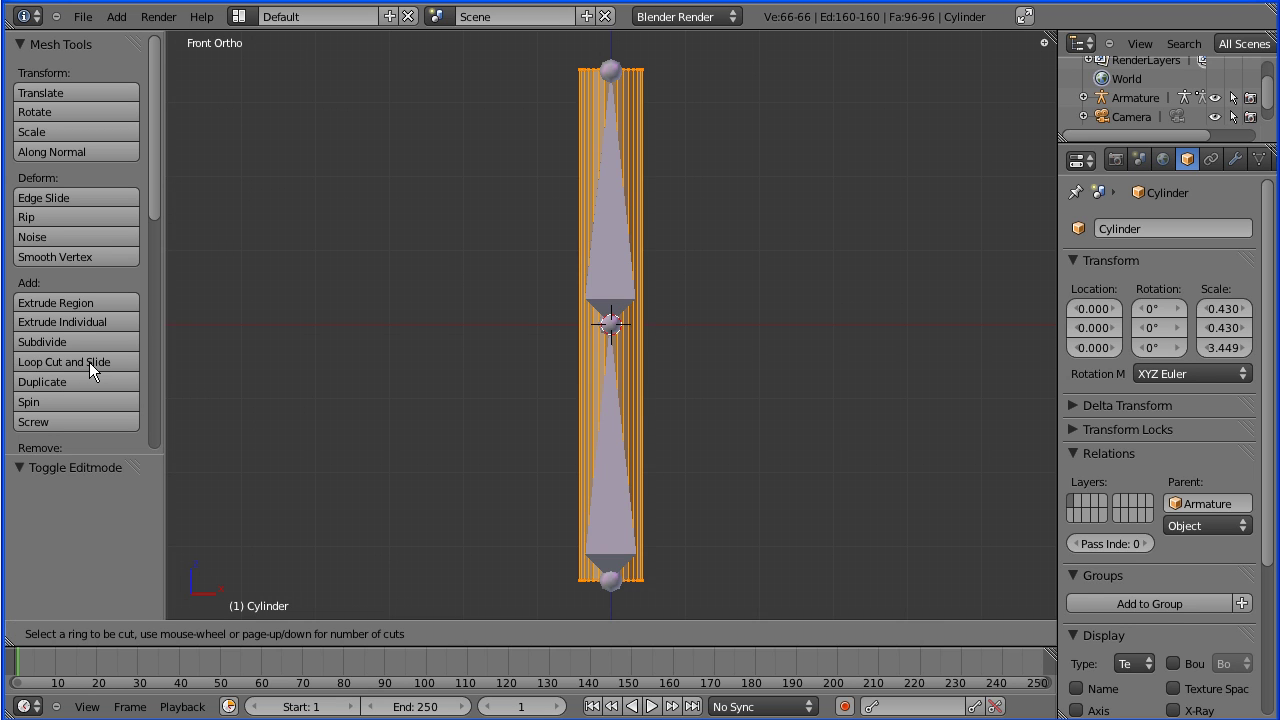
{"action": "left_click", "coordinate": [629, 325]}
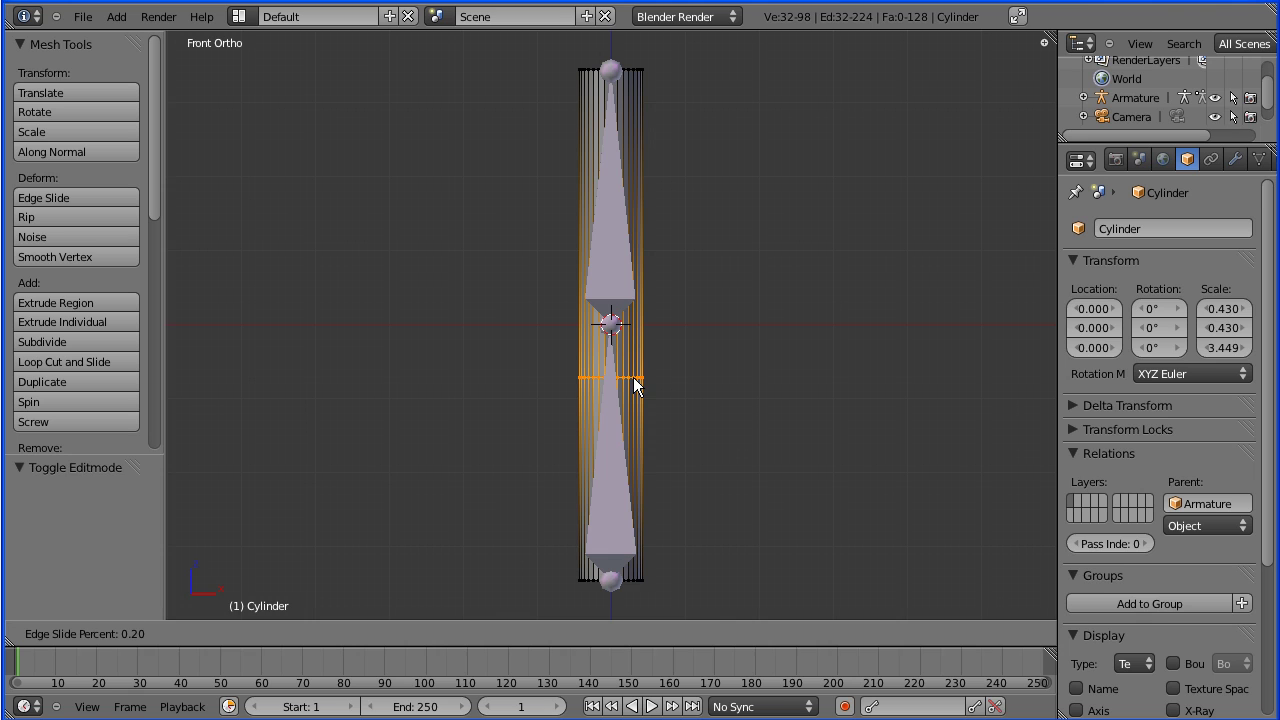
{"action": "left_click", "coordinate": [634, 385]}
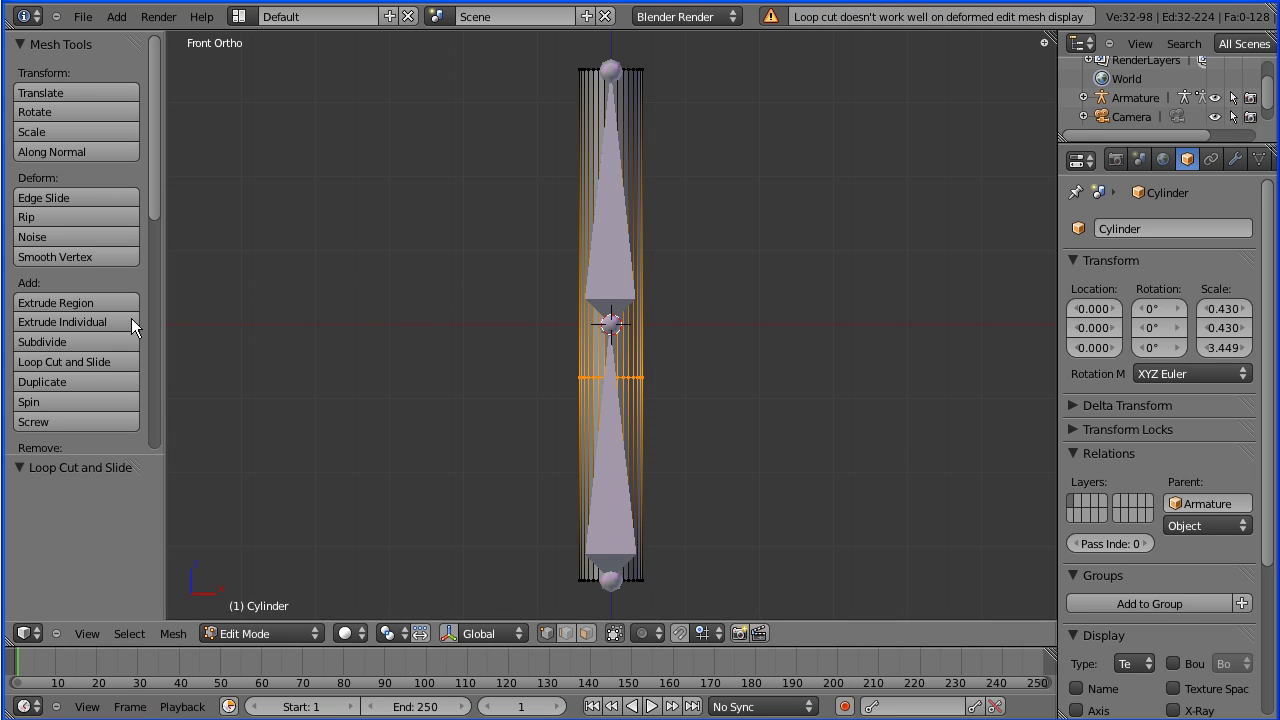
- Add two more edge loops, one at the joint and one just above it
{"action": "left_click", "coordinate": [77, 365]}
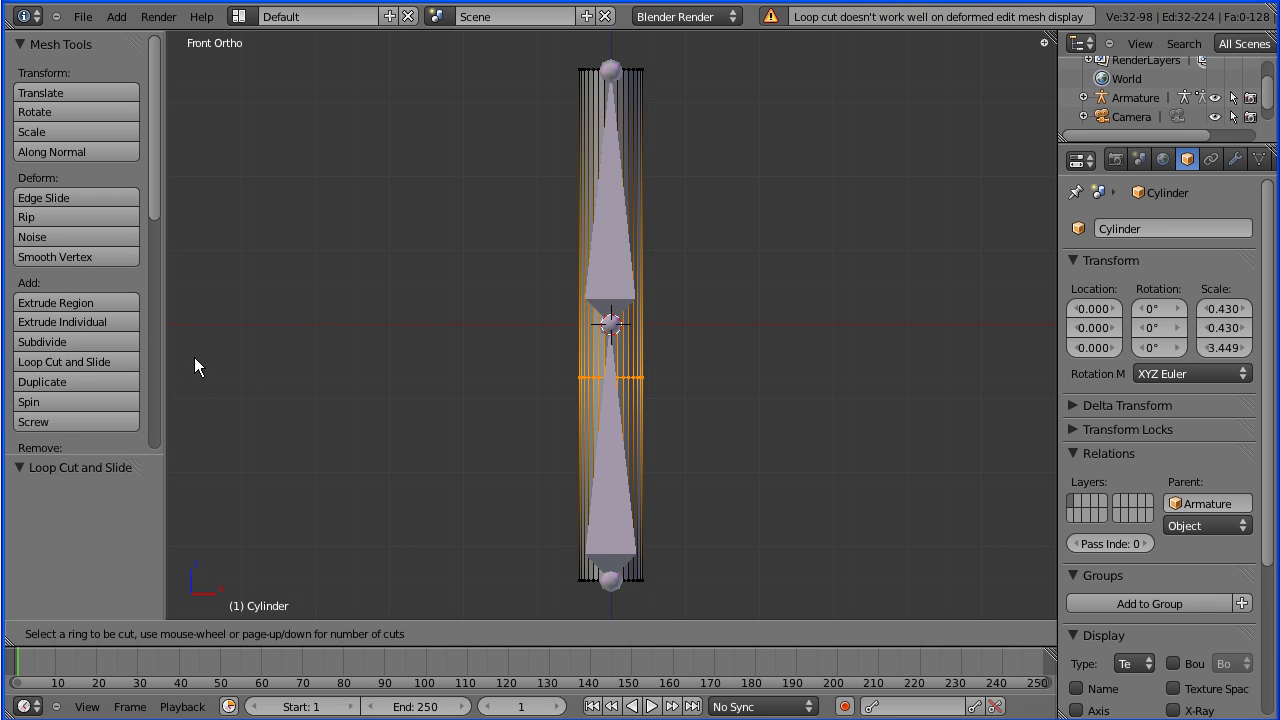
{"action": "left_click", "coordinate": [625, 290]}
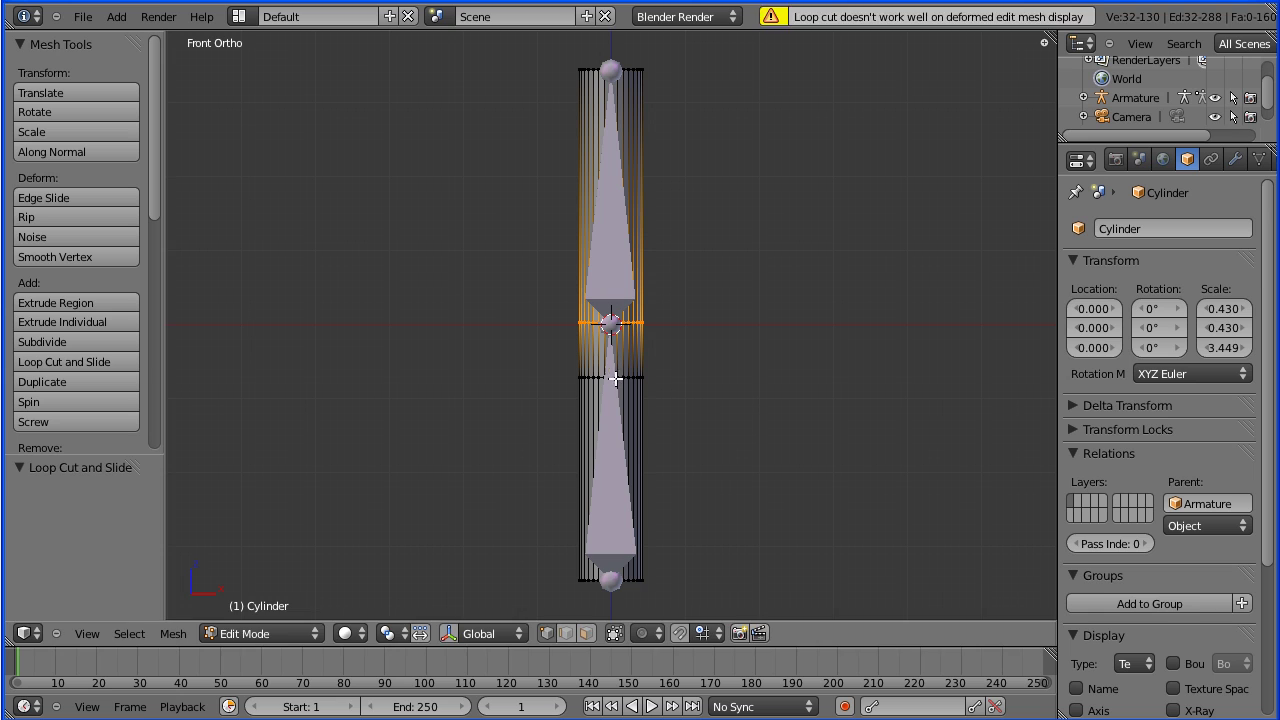
{"action": "left_click", "coordinate": [93, 366]}
{"action": "left_click", "coordinate": [619, 238]}
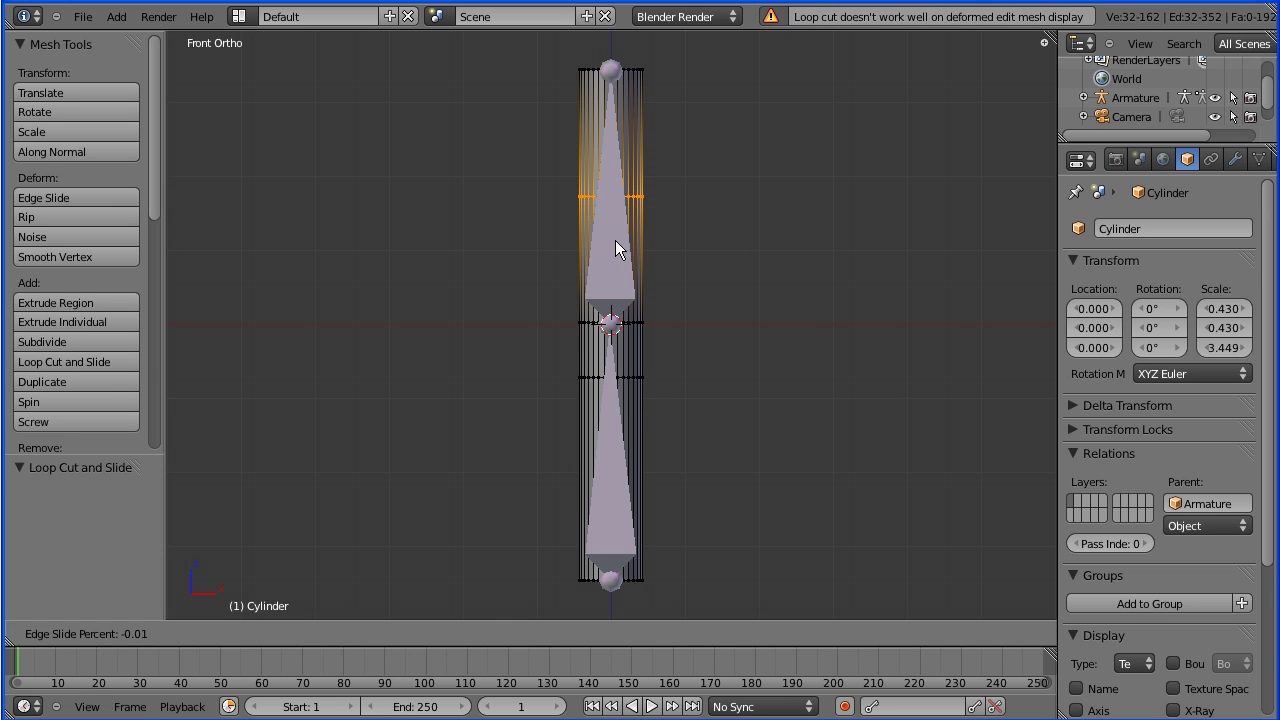
{"action": "left_click", "coordinate": [611, 318]}
{"action": "right_click", "coordinate": [610, 318]}
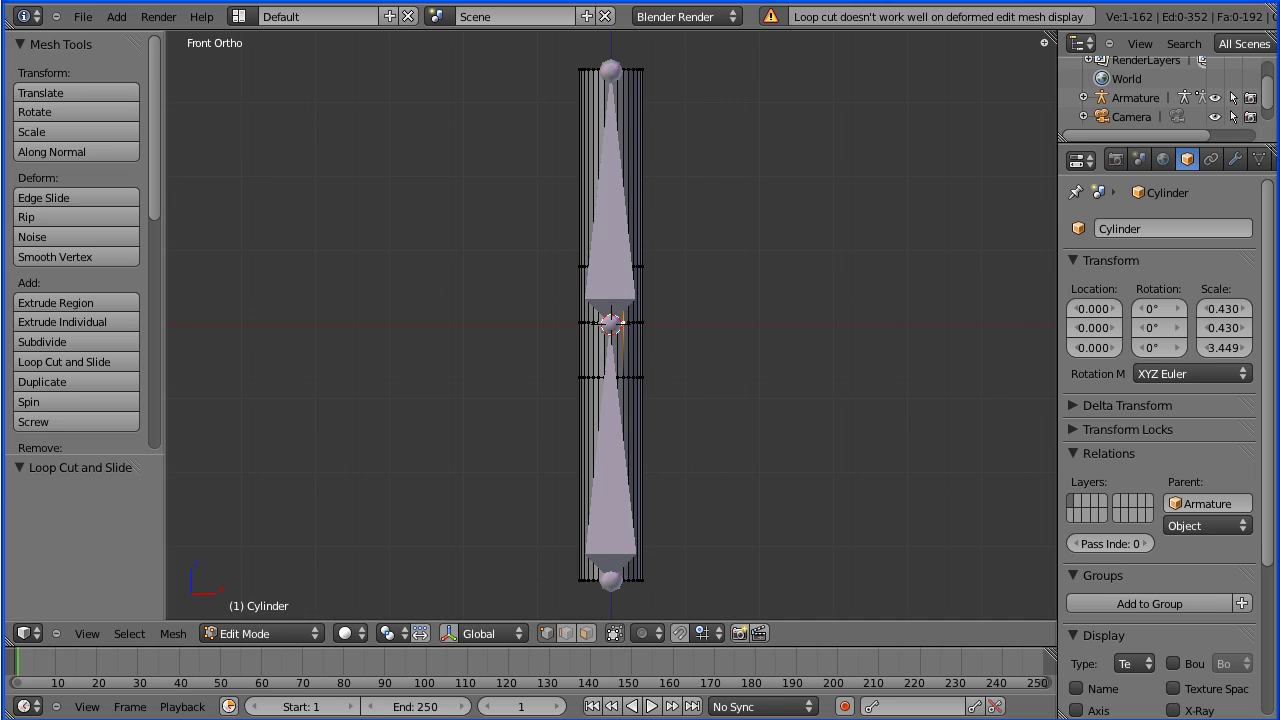
- Return to Object Mode, select the armature and put it in Pose Mode
{"action": "left_click", "coordinate": [288, 633]}
{"action": "left_click", "coordinate": [286, 616]}
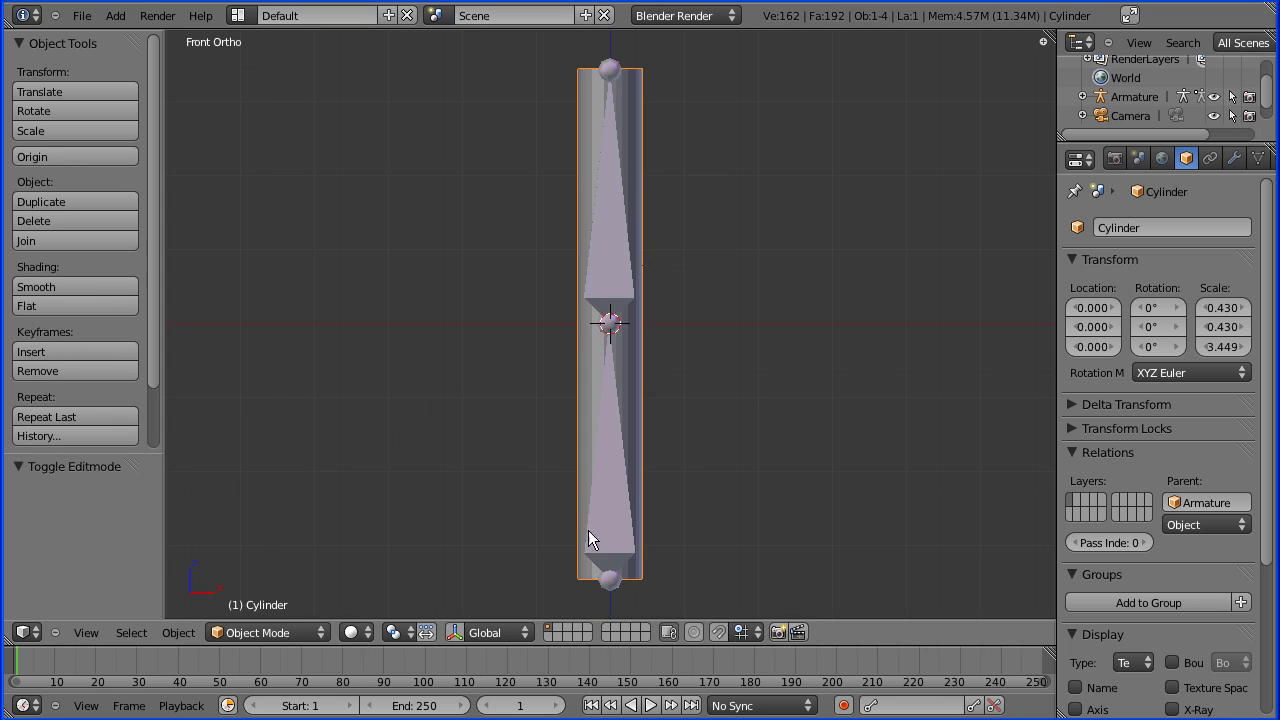
{"action": "right_click", "coordinate": [608, 521]}
{"action": "left_click", "coordinate": [293, 631]}
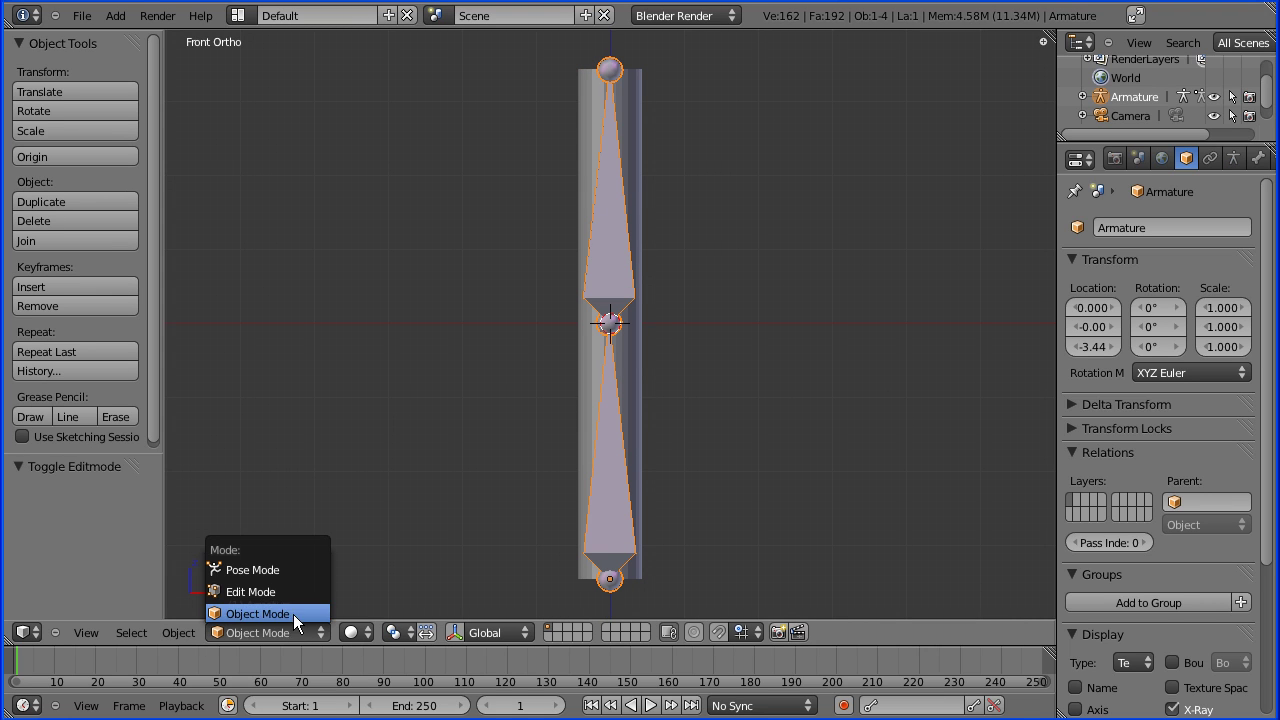
{"action": "left_click", "coordinate": [295, 569]}
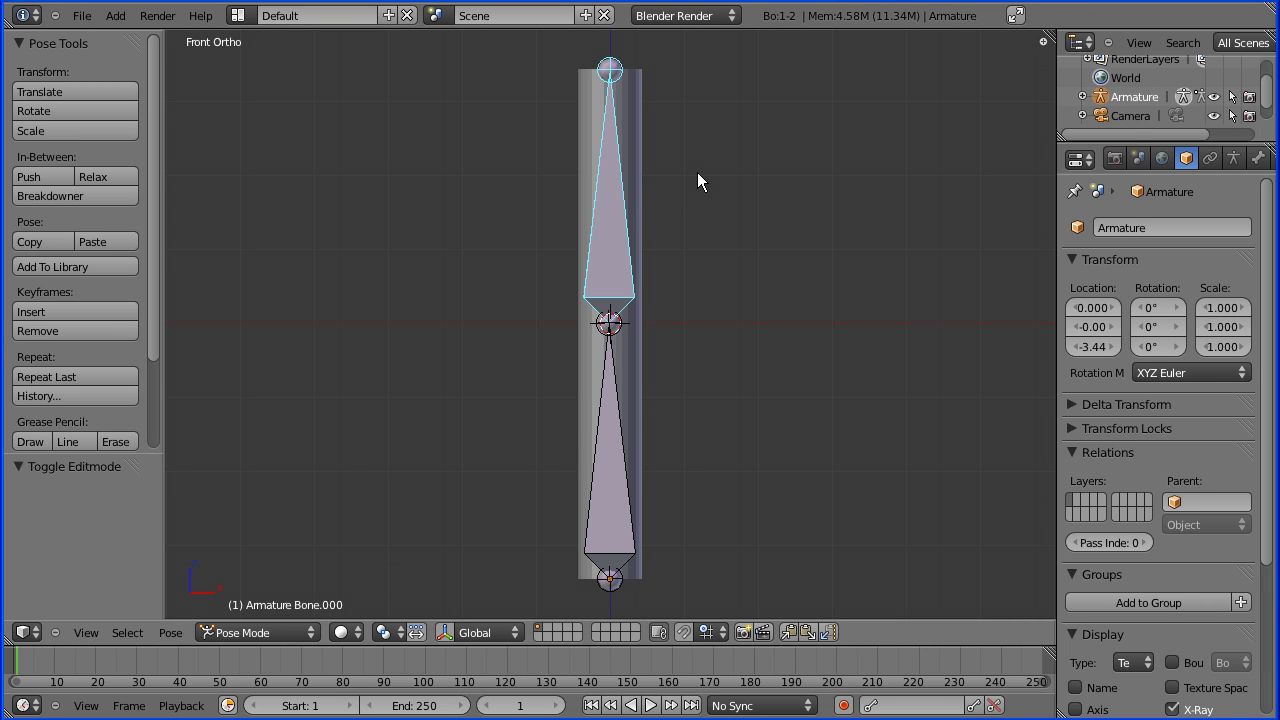
- Rotate the upper pose bone about 43 degrees, bending the pipe across the new edge loops
{"action": "key", "text": "r"}
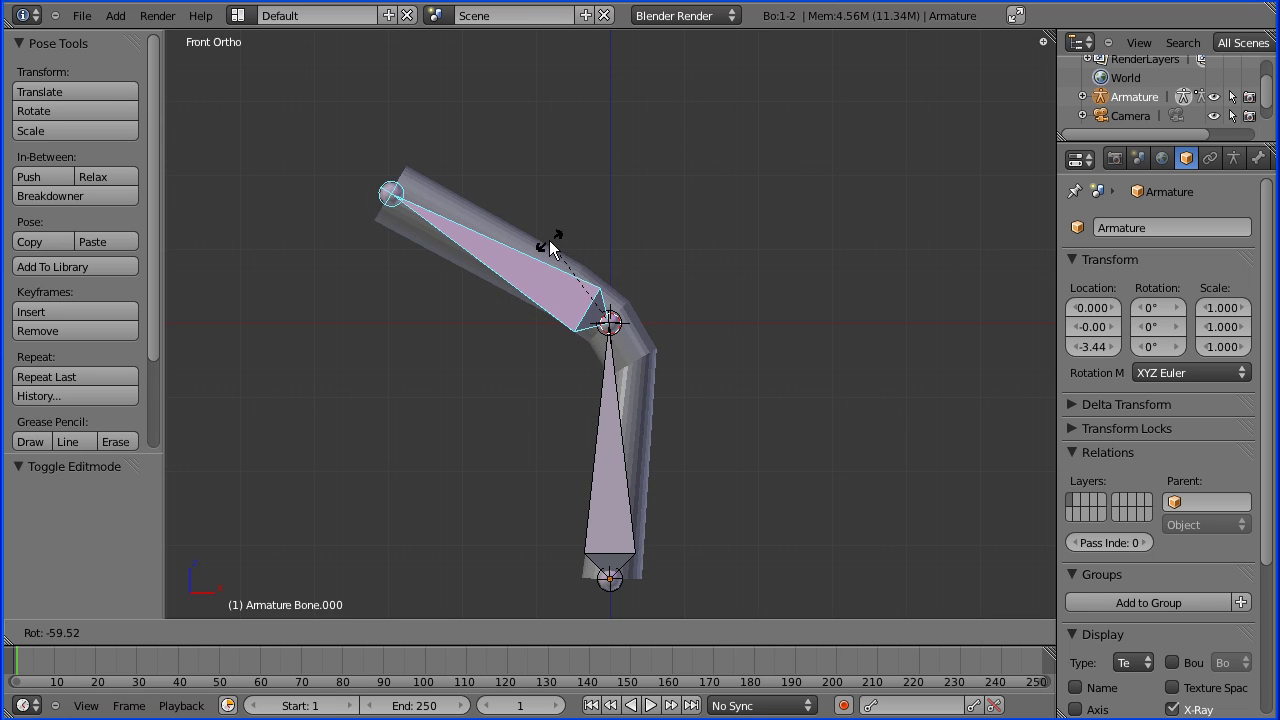
{"action": "left_click", "coordinate": [703, 298]}
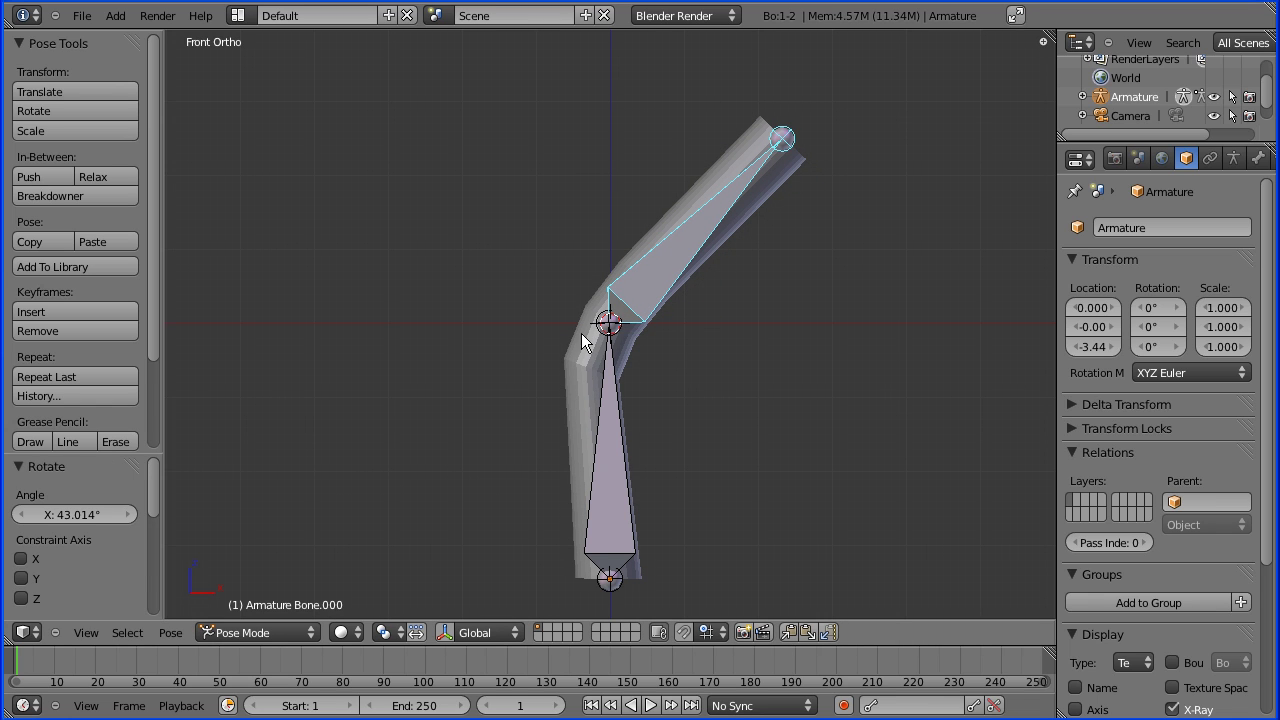